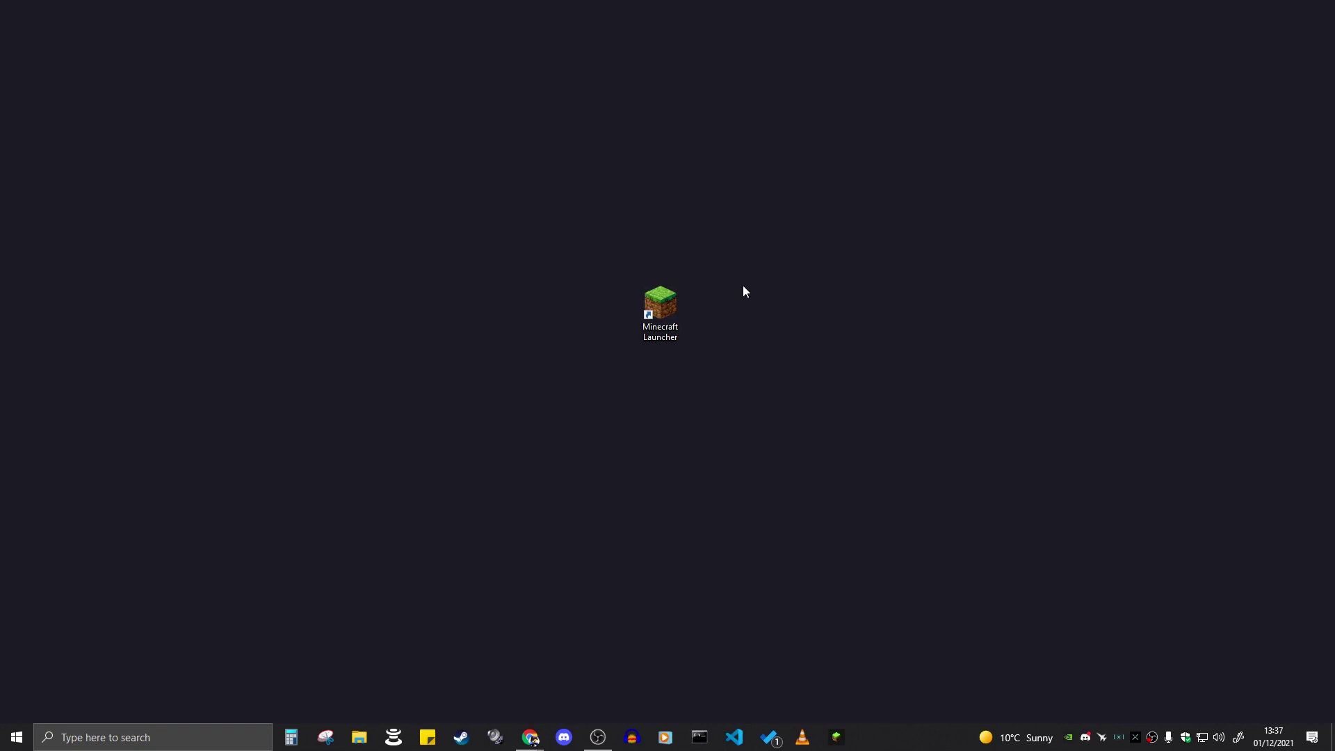
Launch the latest Minecraft 1.18 release from the launcher, then quit the game.
{"action": "double_click", "coordinate": [652, 321]}
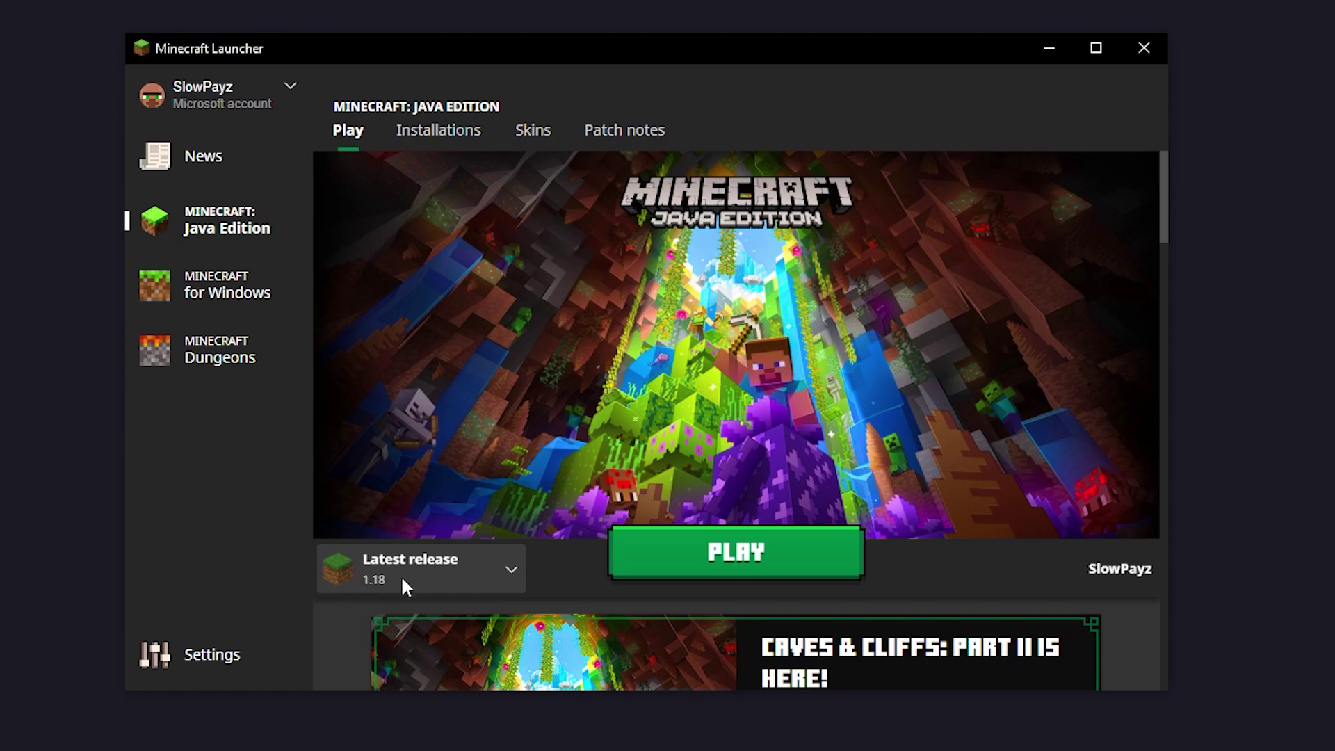
{"action": "left_click", "coordinate": [733, 560]}
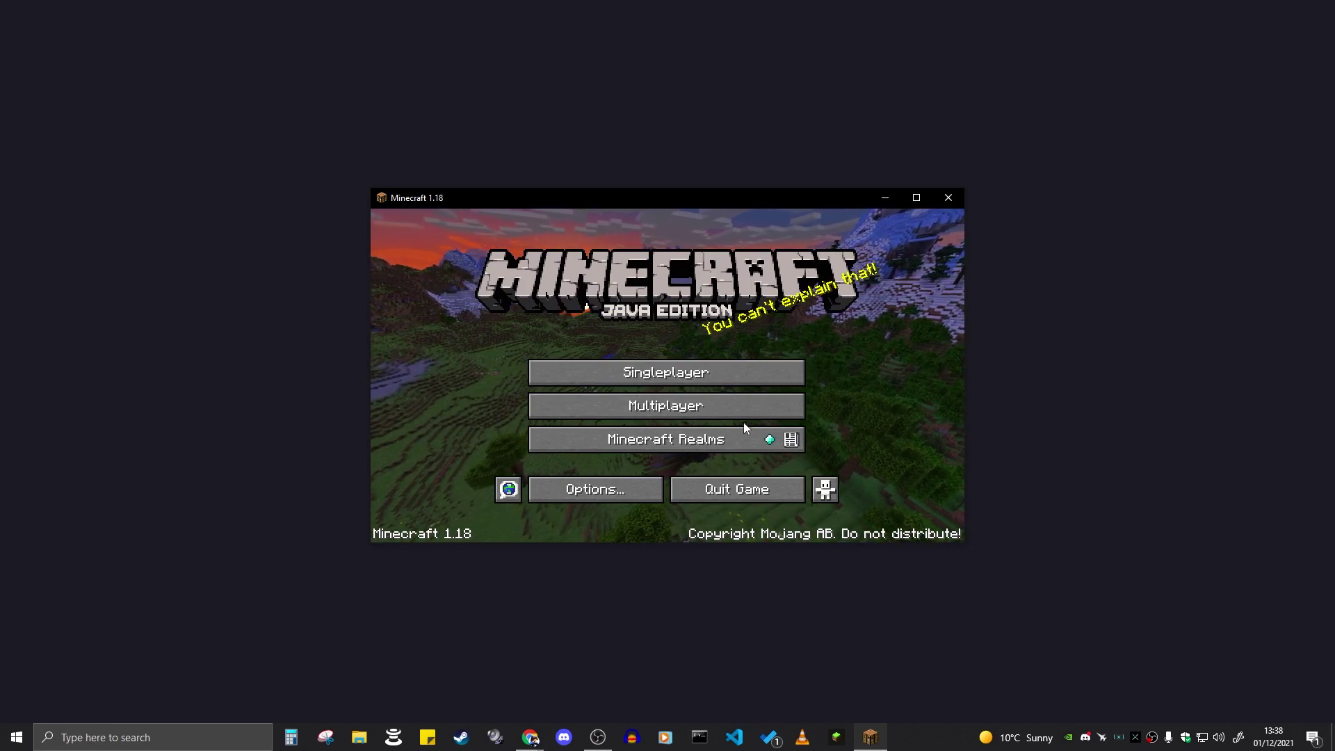
{"action": "left_click", "coordinate": [742, 489]}
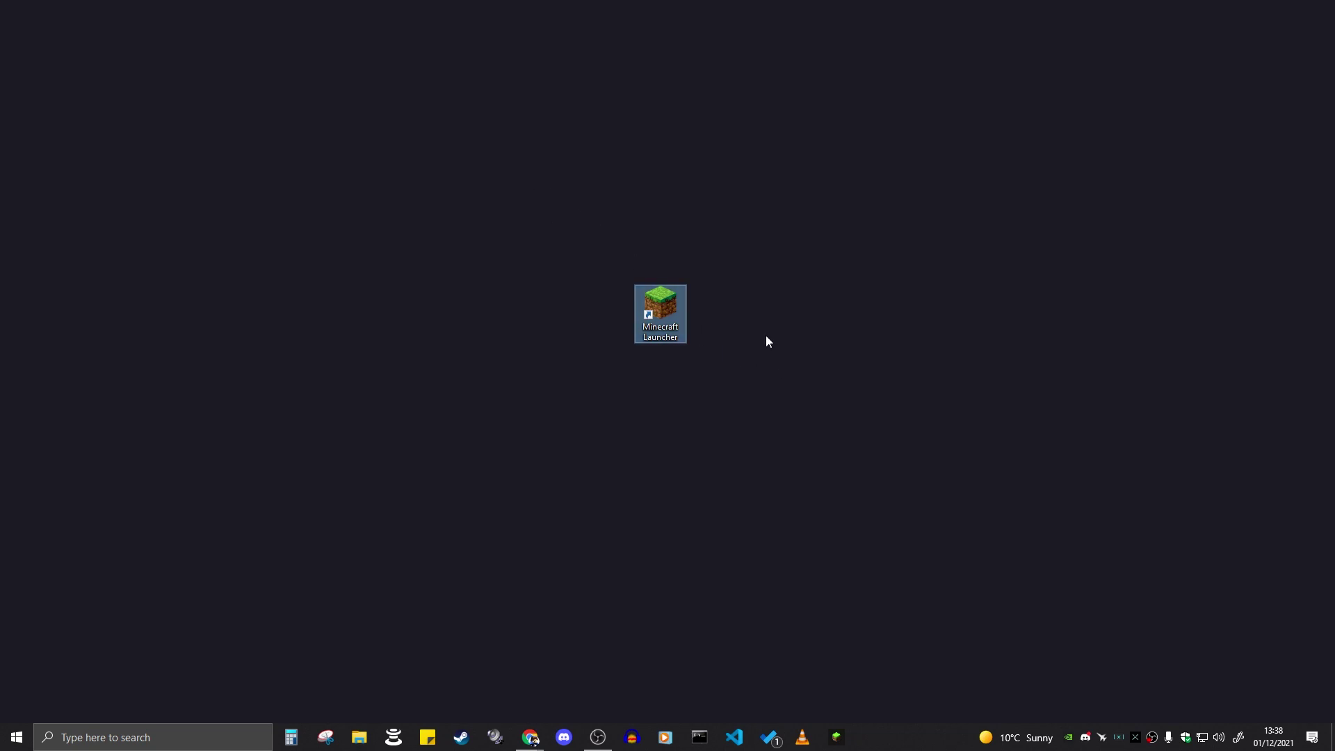
Bring the browser forward and go to the OptiFine Downloads page.
{"action": "key", "text": "alt+Tab"}
{"action": "left_click_drag", "start_coordinate": [640, 93], "coordinate": [584, 95]}
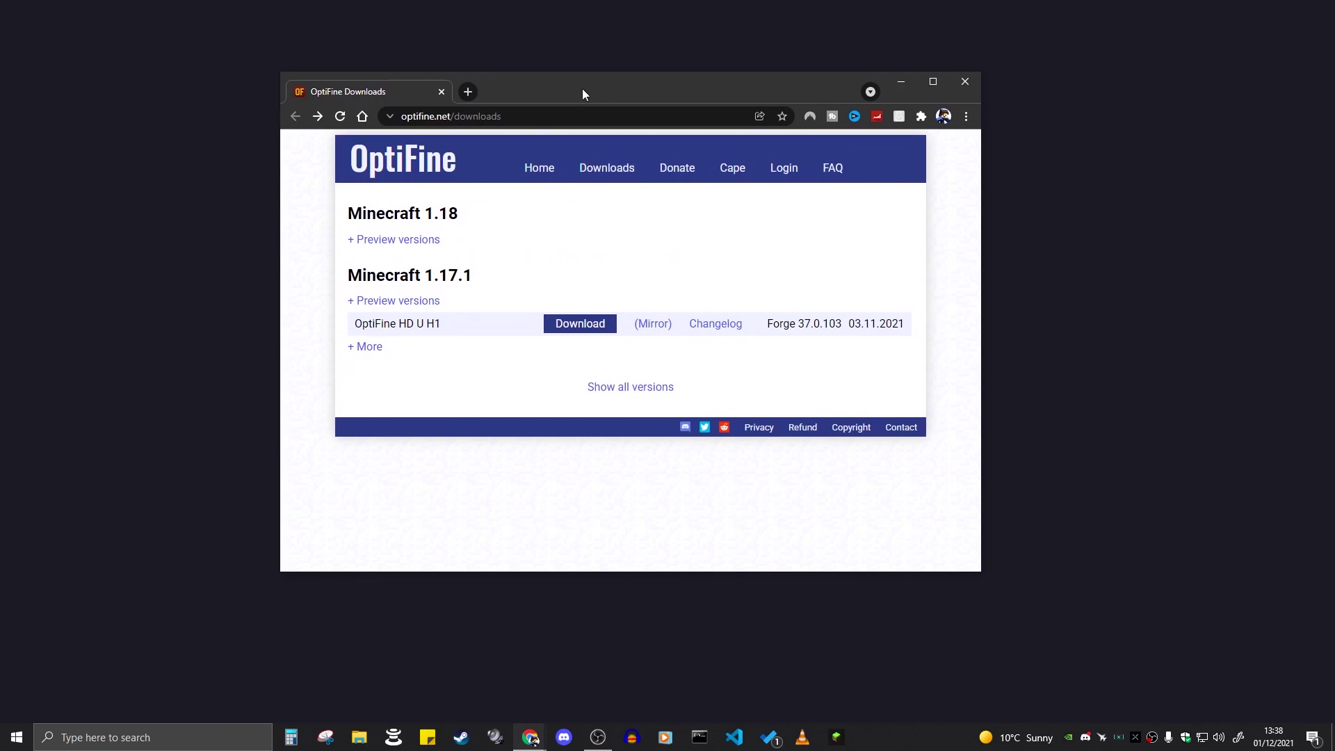
{"action": "left_click", "coordinate": [534, 171]}
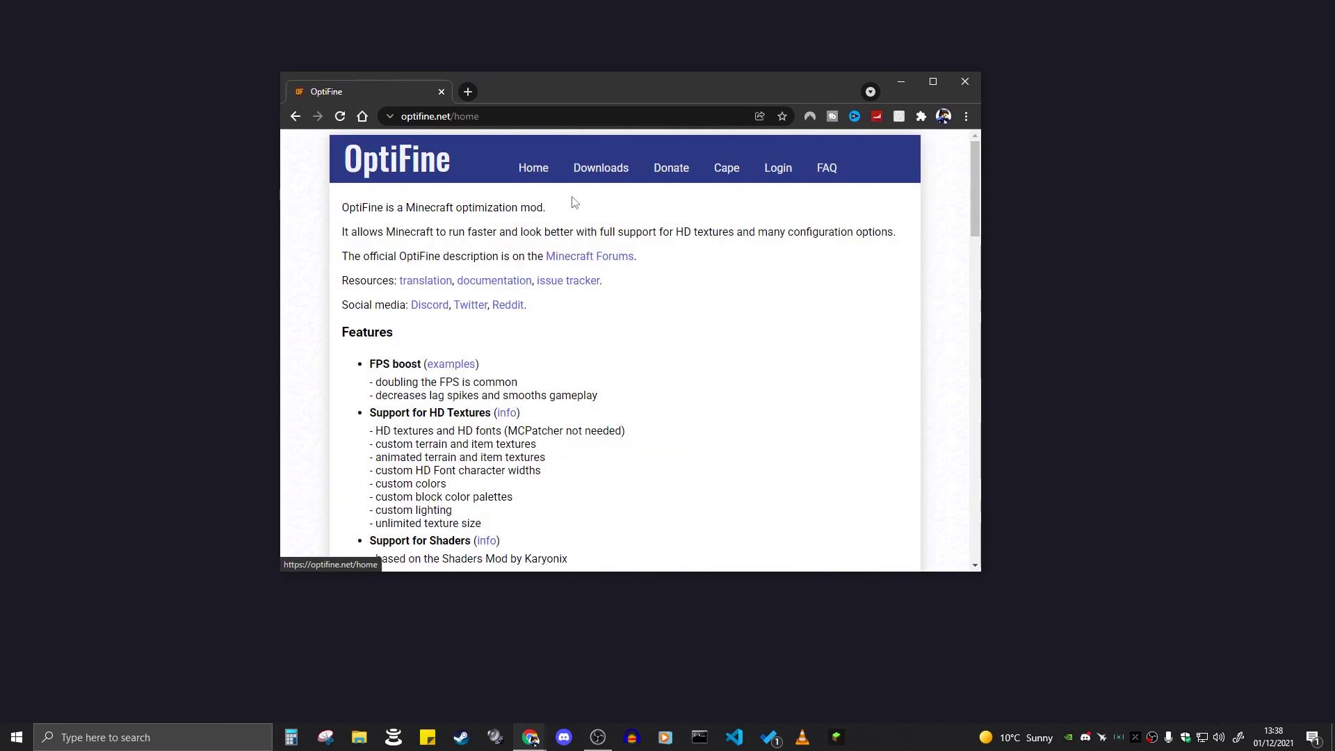
{"action": "scroll", "coordinate": [561, 278], "scroll_direction": "down", "scroll_amount": 3}
{"action": "scroll", "coordinate": [561, 277], "scroll_direction": "up", "scroll_amount": 3}
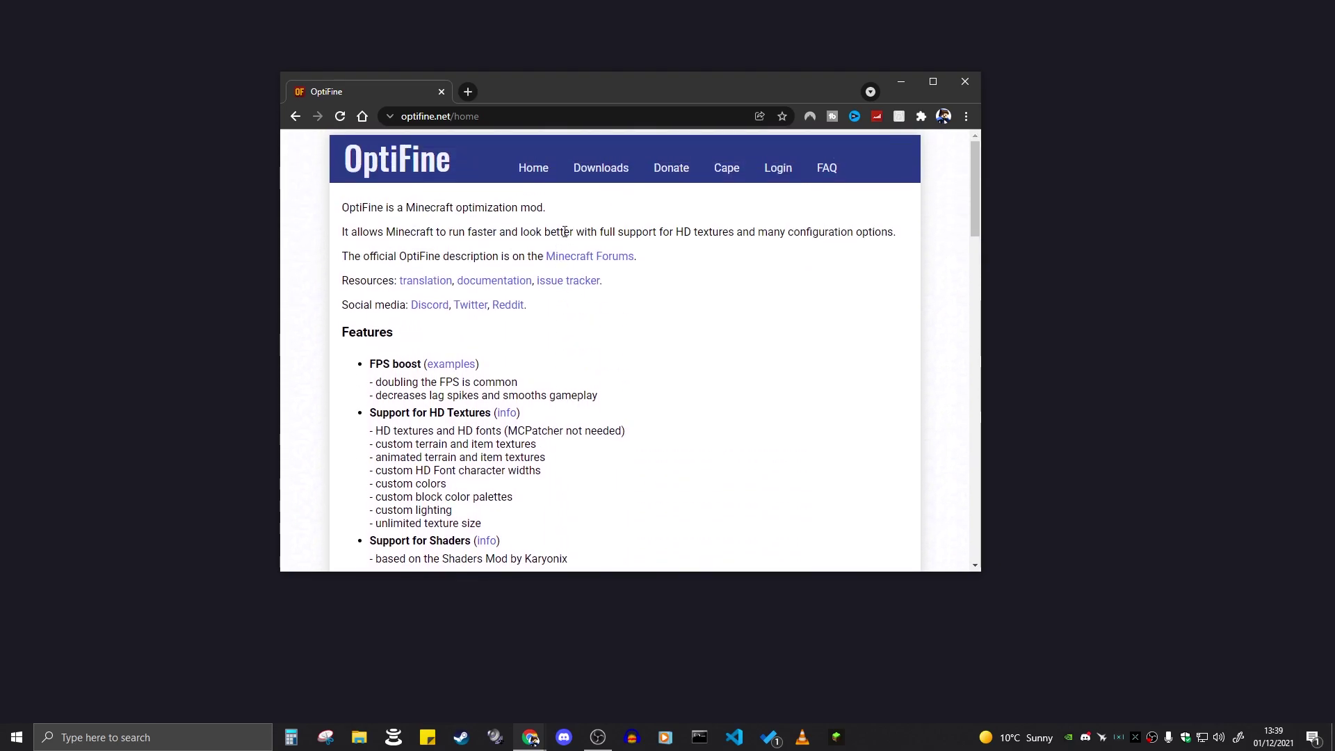
{"action": "left_click", "coordinate": [596, 174]}
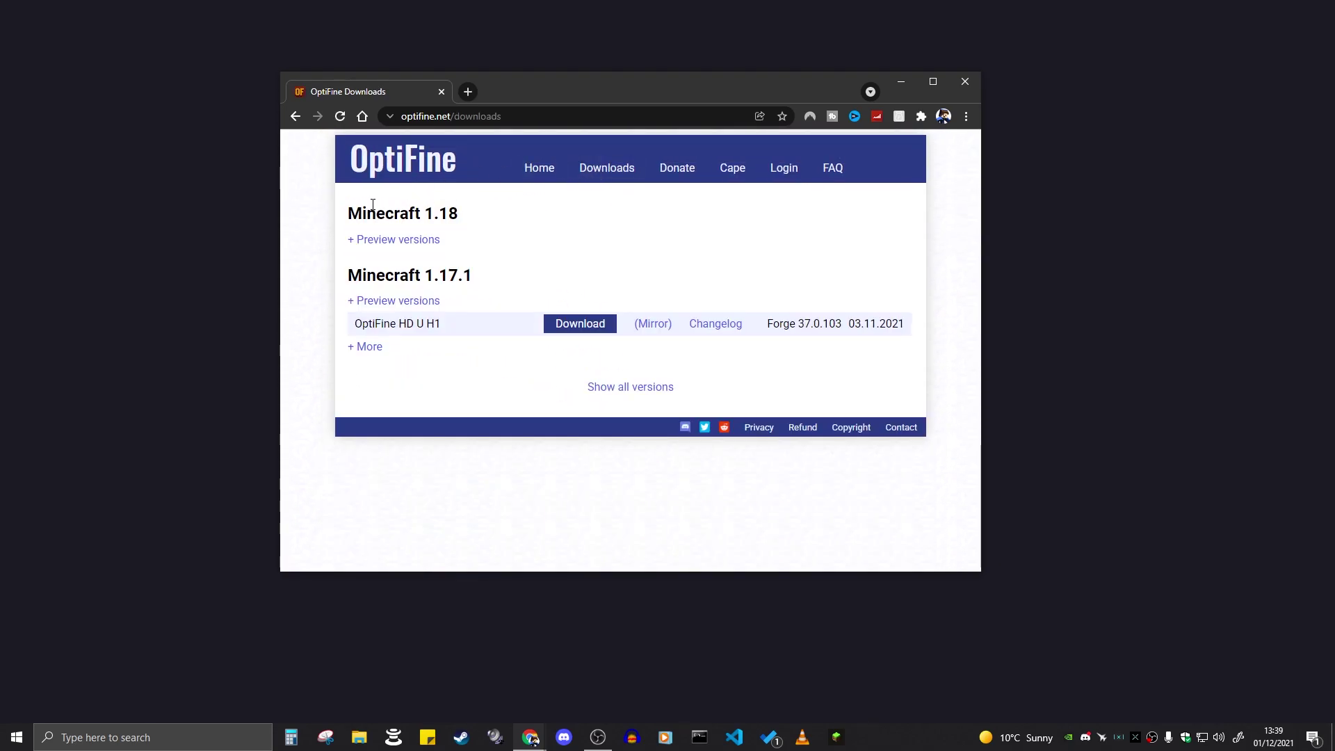
Expand the Minecraft 1.18 preview versions and download OptiFine HD U H3 pre4 via its mirror.
{"action": "left_click_drag", "start_coordinate": [353, 210], "coordinate": [470, 215]}
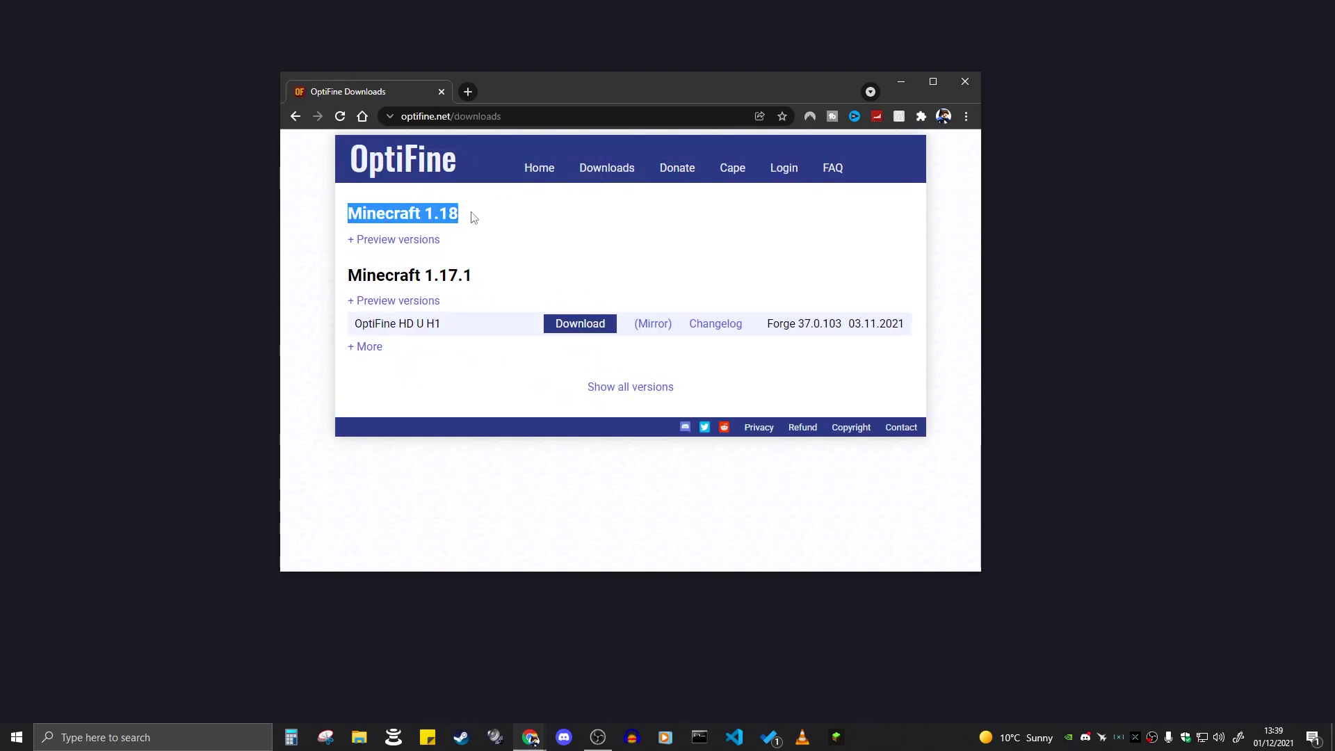
{"action": "left_click", "coordinate": [382, 240]}
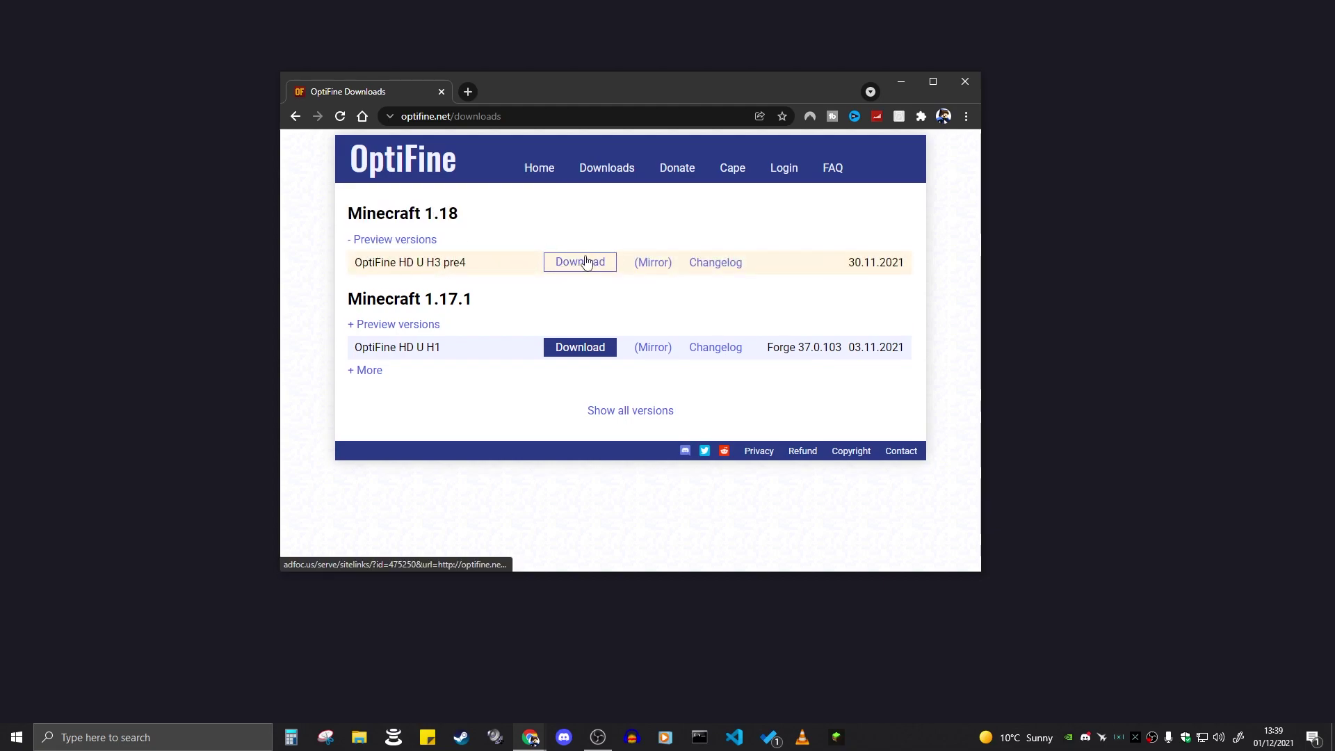
{"action": "left_click", "coordinate": [650, 264]}
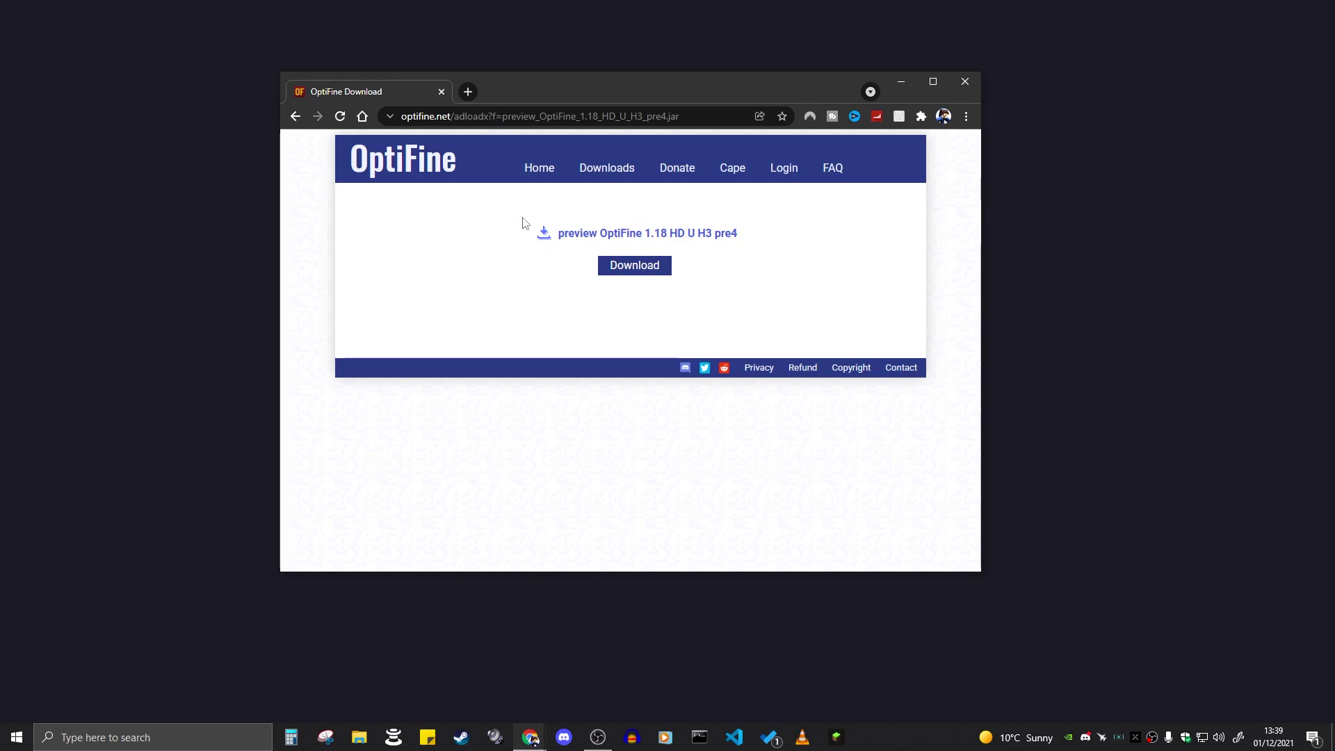
{"action": "left_click", "coordinate": [628, 276]}
{"action": "key", "text": "alt+Left"}
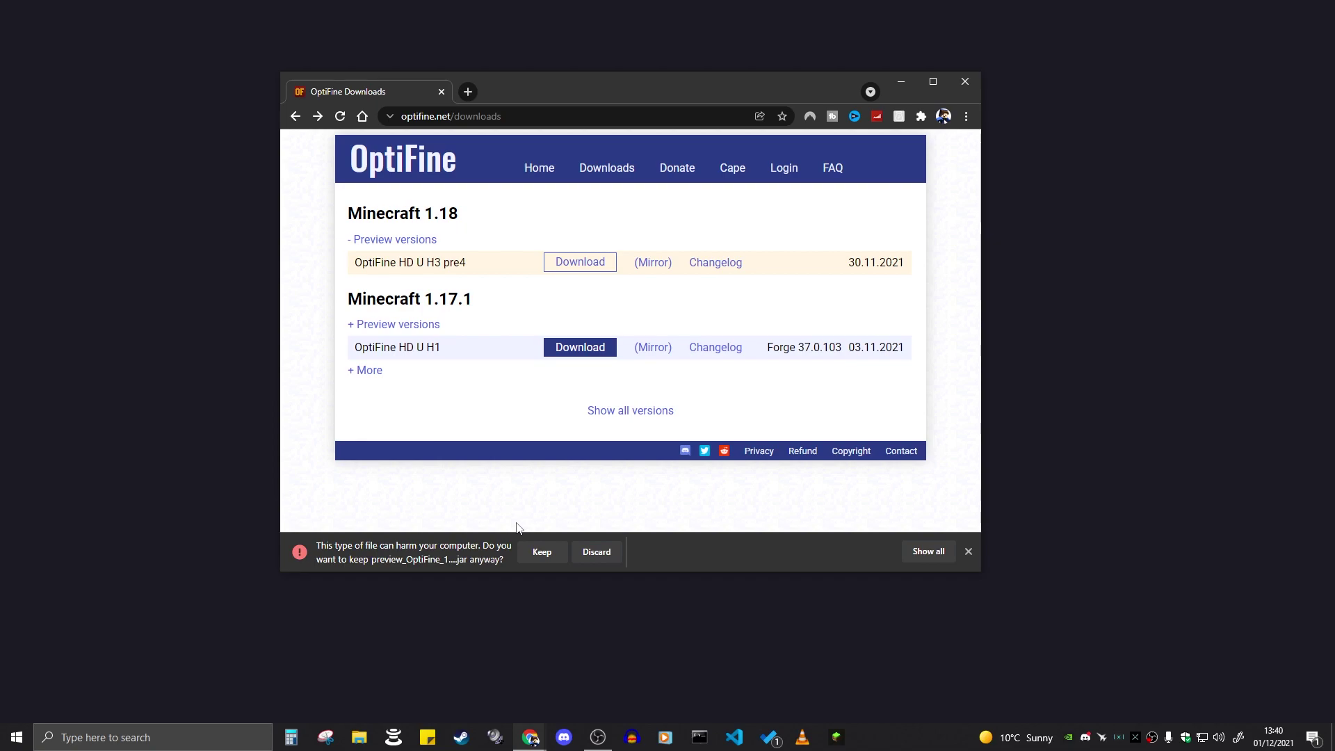
Keep the OptiFine pre4 jar, copy it onto the desktop, and close Chrome.
{"action": "left_click", "coordinate": [540, 551]}
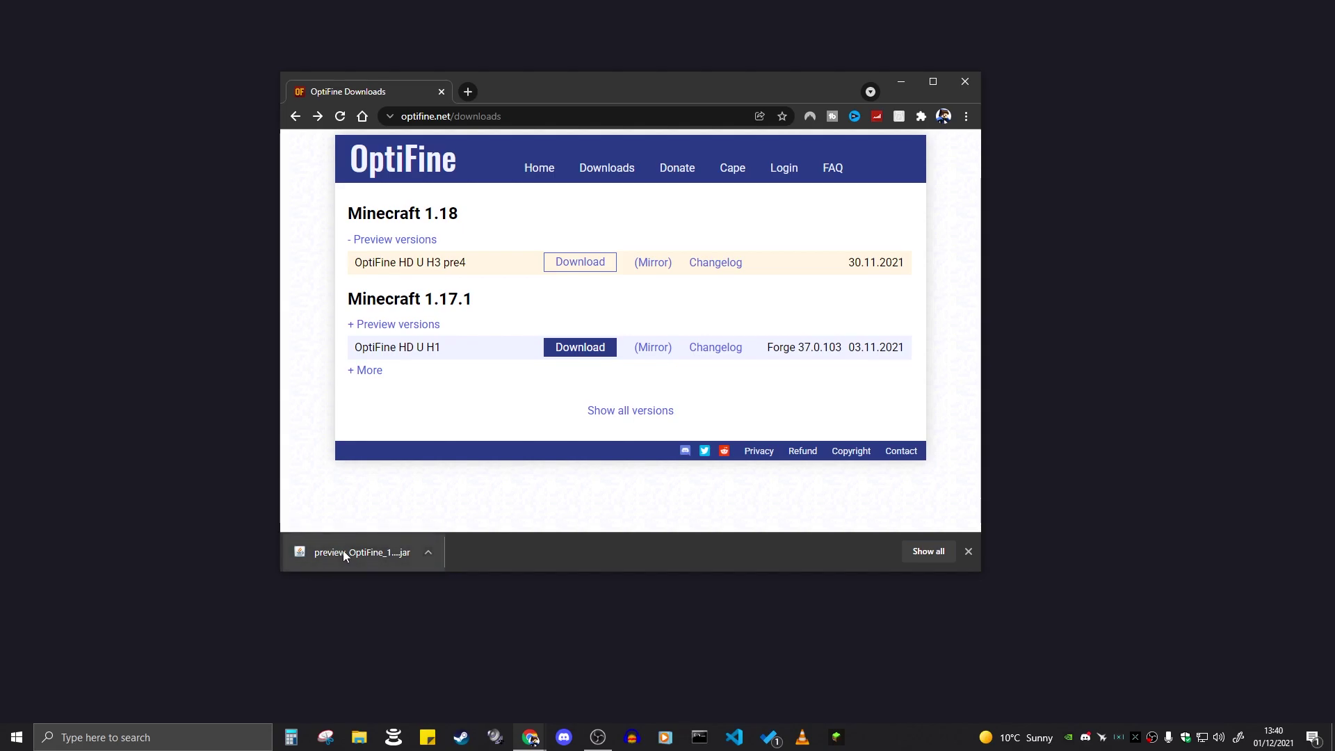
{"action": "left_click_drag", "start_coordinate": [357, 553], "coordinate": [178, 257]}
{"action": "left_click", "coordinate": [200, 283]}
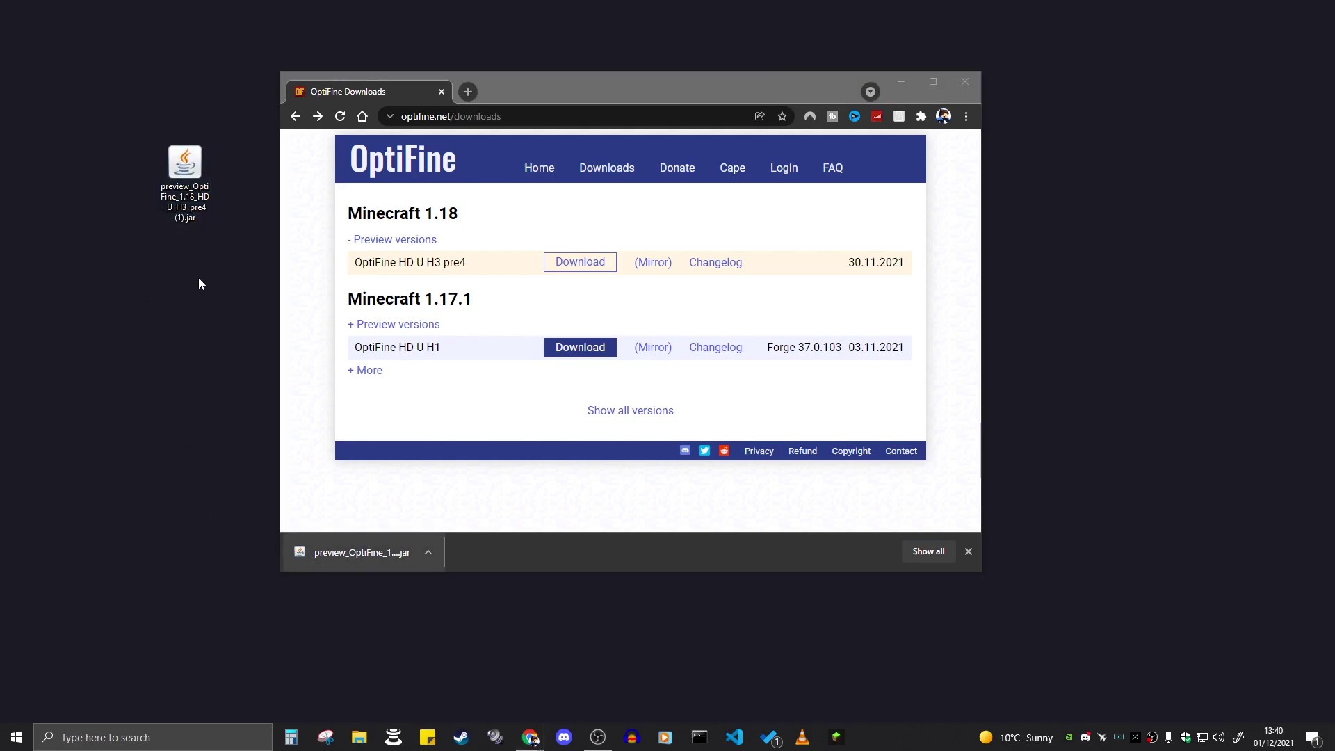
{"action": "left_click", "coordinate": [964, 82]}
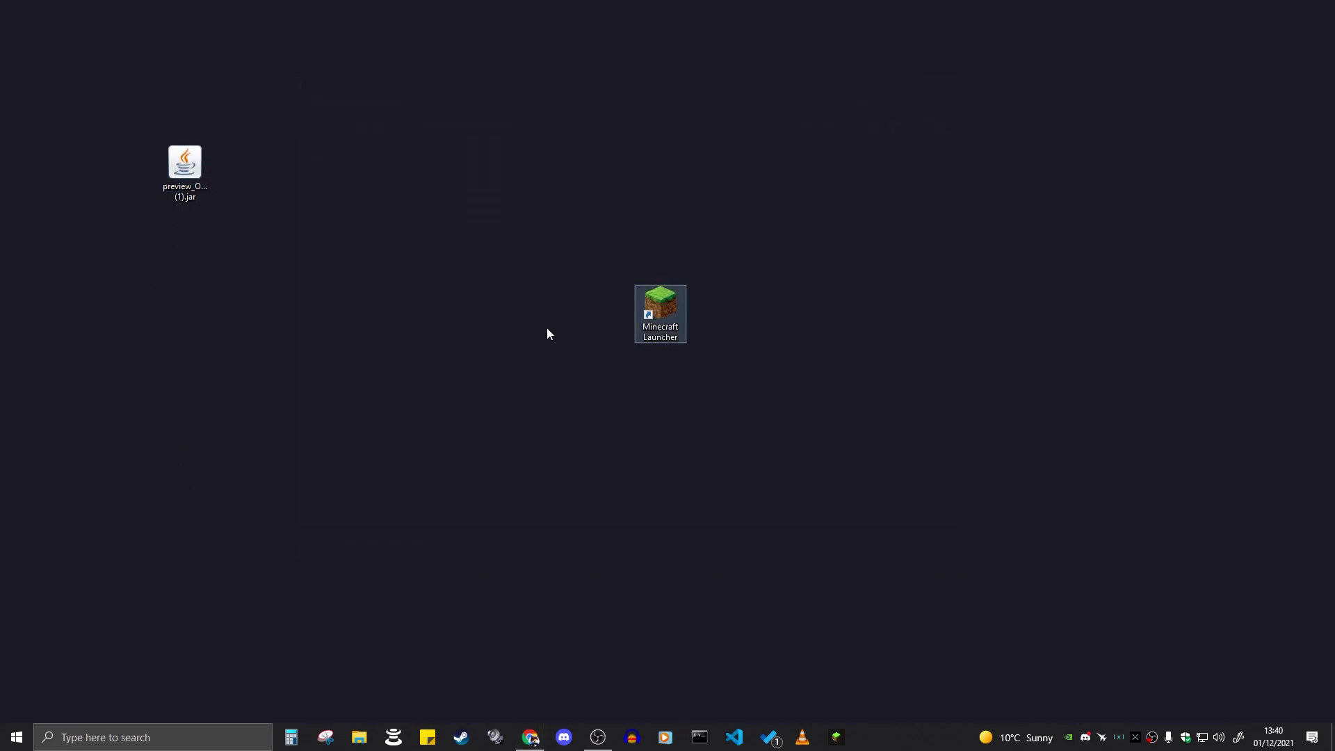
{"action": "left_click_drag", "start_coordinate": [185, 167], "coordinate": [440, 254]}
{"action": "left_click", "coordinate": [560, 363]}
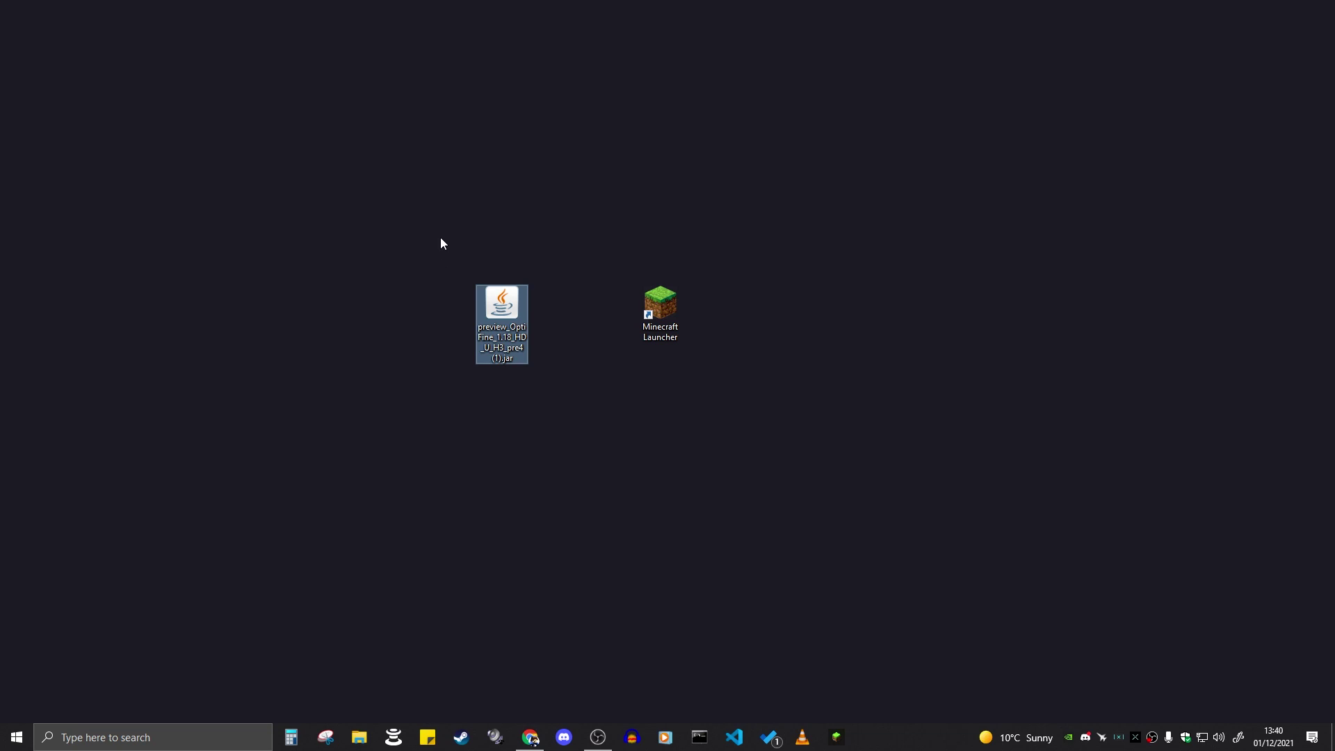
Run the OptiFine jar to install OptiFine HD Ultra H3 pre4 for Minecraft 1.18.
{"action": "left_click", "coordinate": [441, 241]}
{"action": "left_click", "coordinate": [503, 315]}
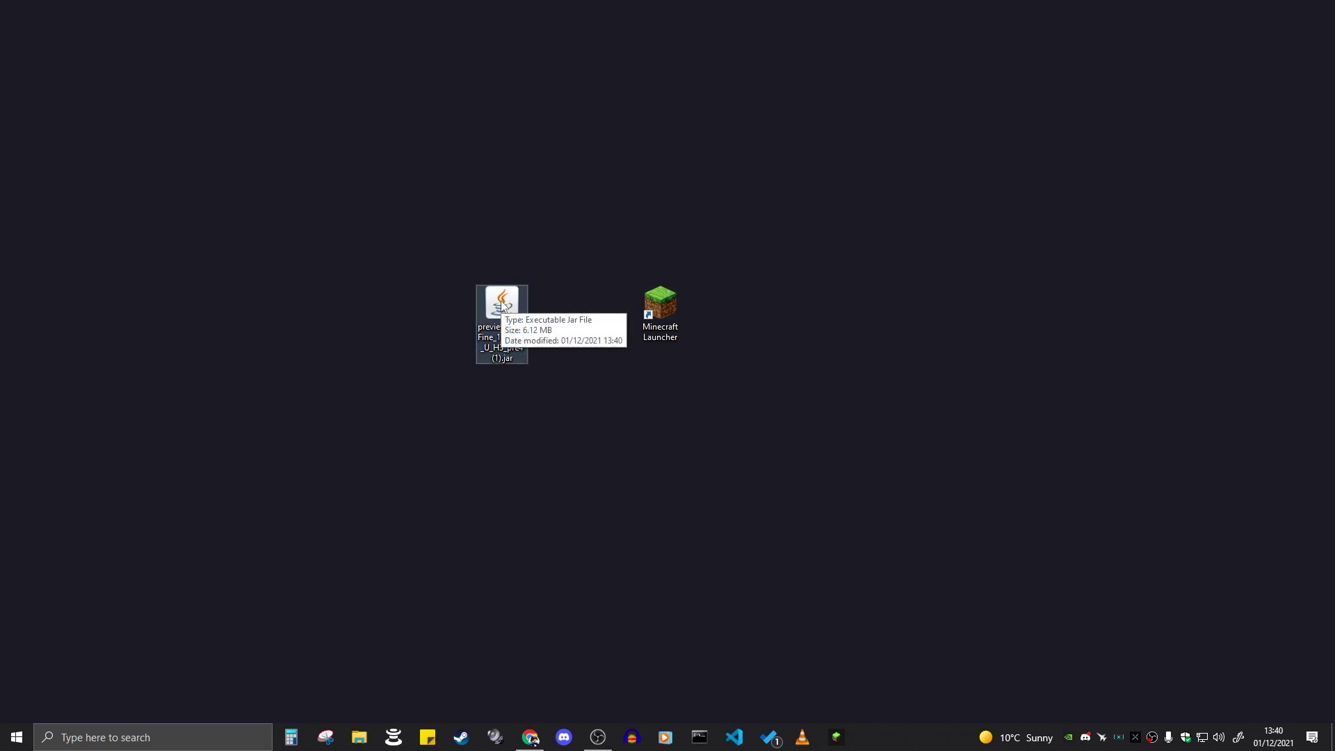
{"action": "double_click", "coordinate": [503, 306]}
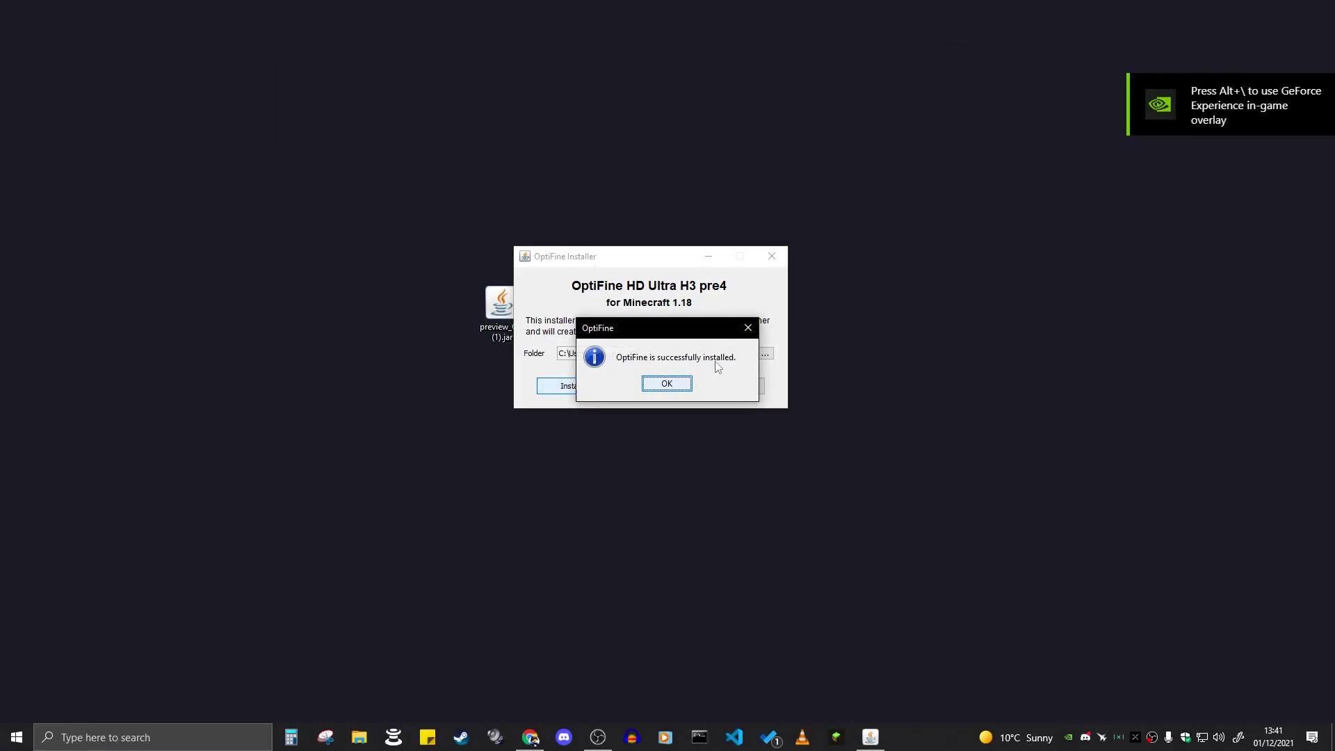
{"action": "left_click", "coordinate": [666, 383]}
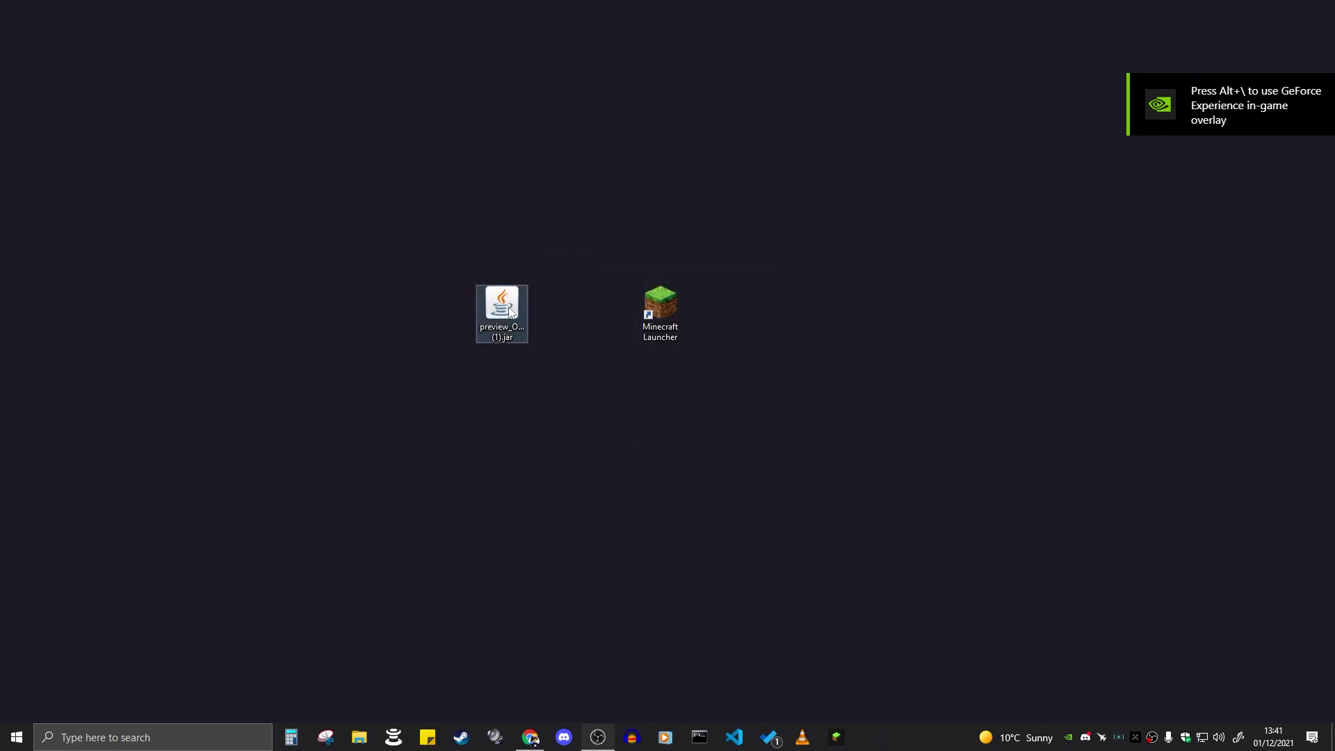
Delete the OptiFine installer jar from the desktop.
{"action": "left_click_drag", "start_coordinate": [510, 313], "coordinate": [455, 174]}
{"action": "left_click_drag", "start_coordinate": [512, 253], "coordinate": [394, 132]}
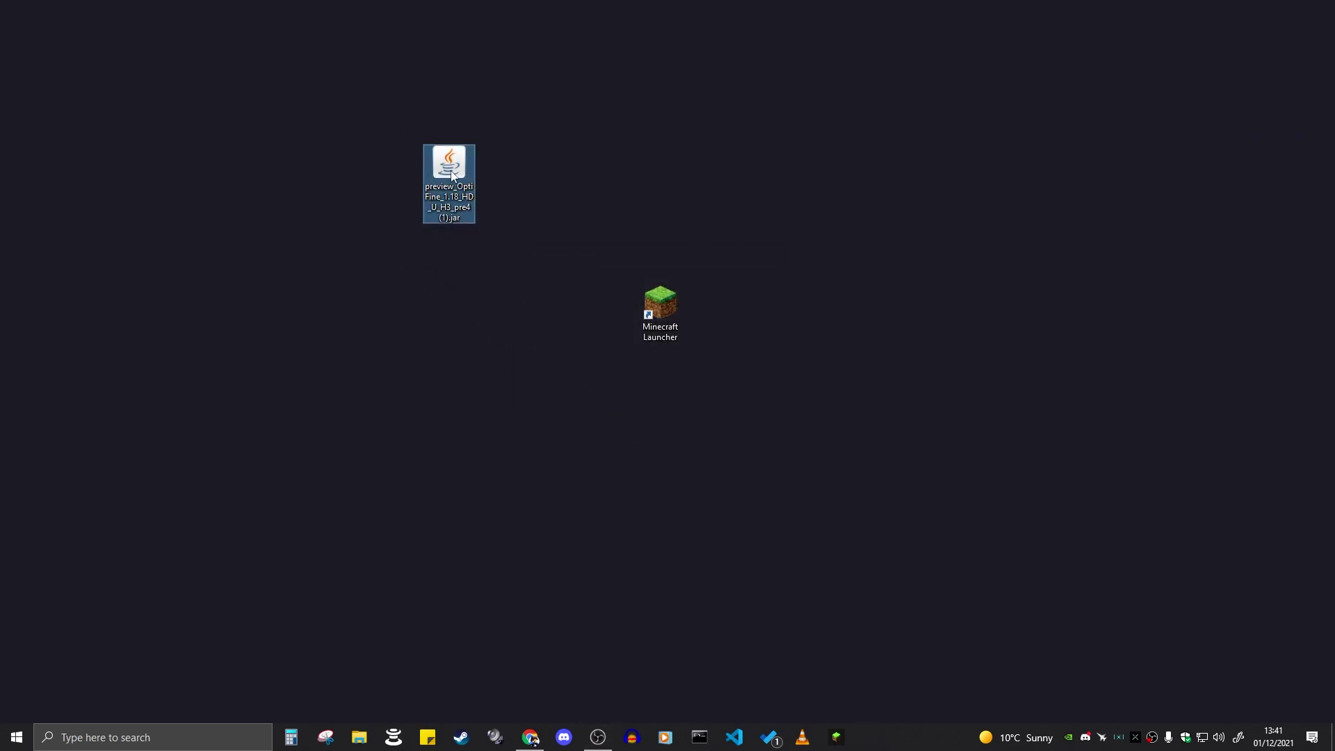
{"action": "key", "text": "Delete"}
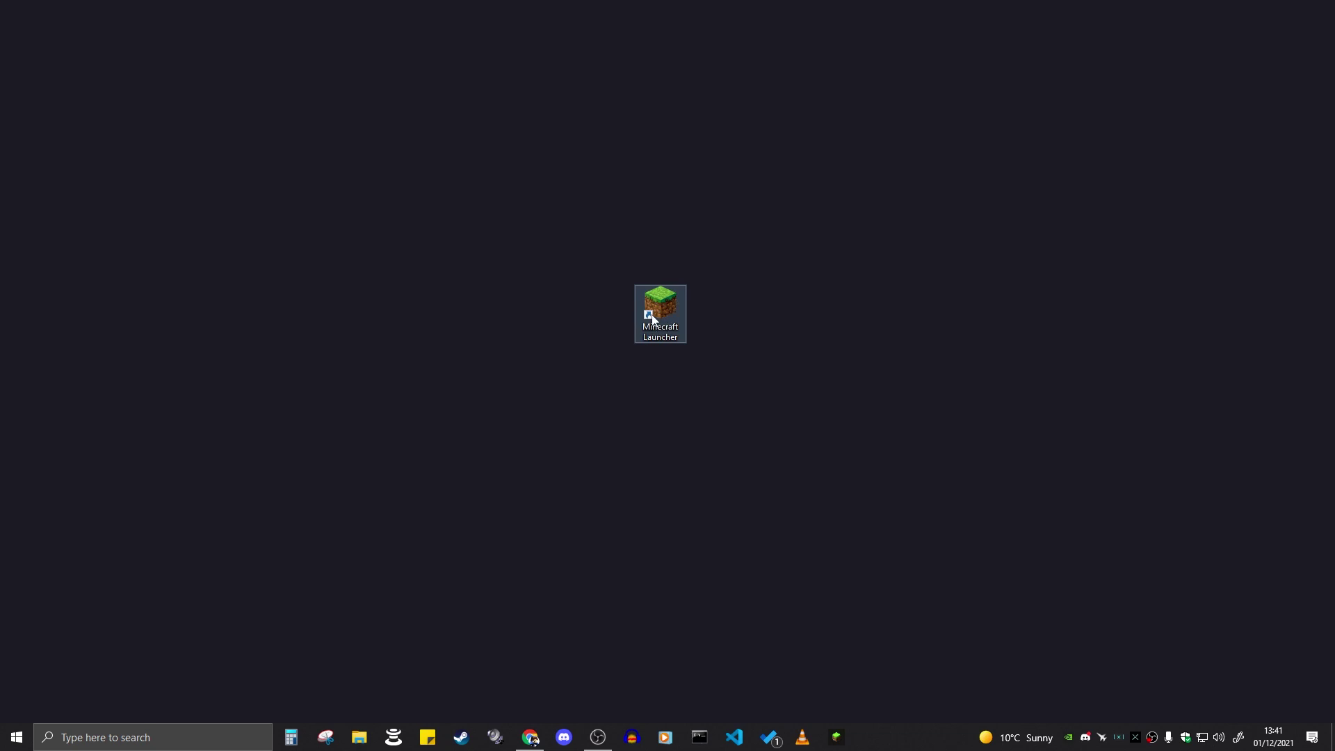
Reopen Minecraft Launcher and go to its Installations list.
{"action": "left_click", "coordinate": [664, 306]}
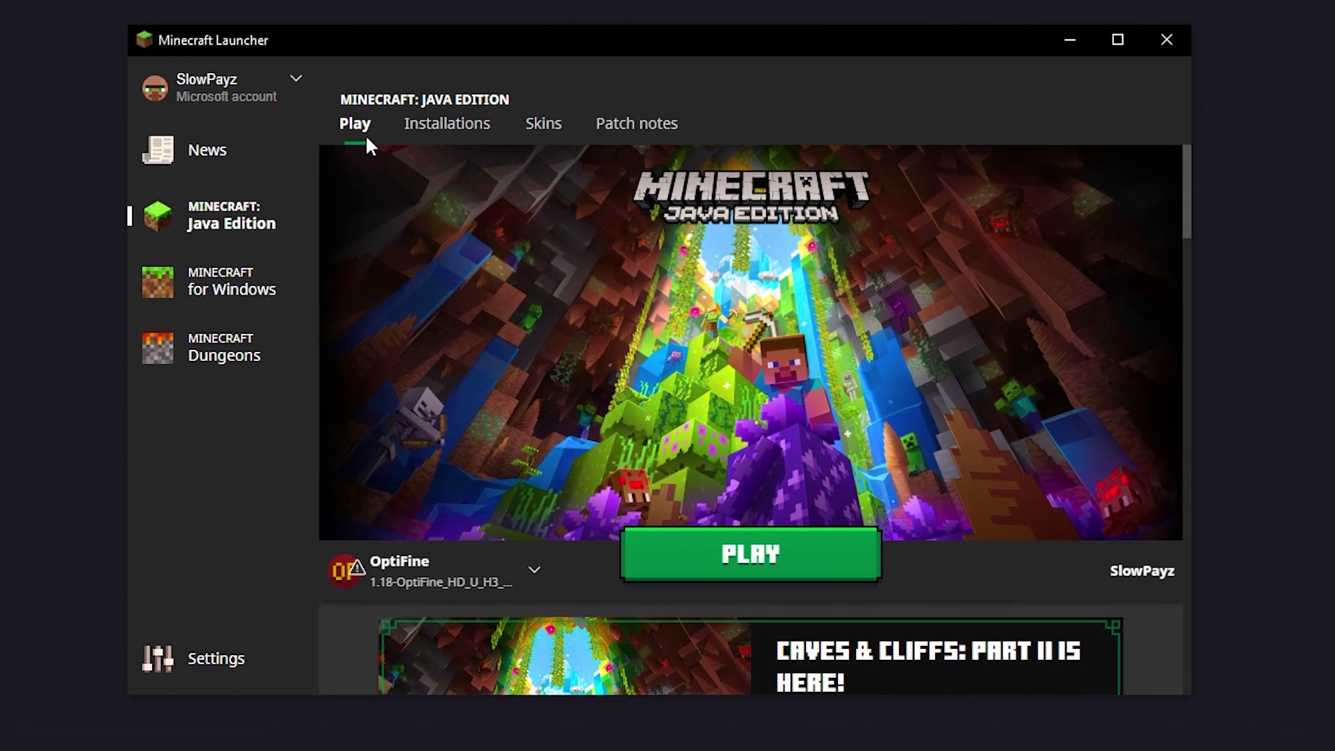
{"action": "mouse_move", "coordinate": [387, 589]}
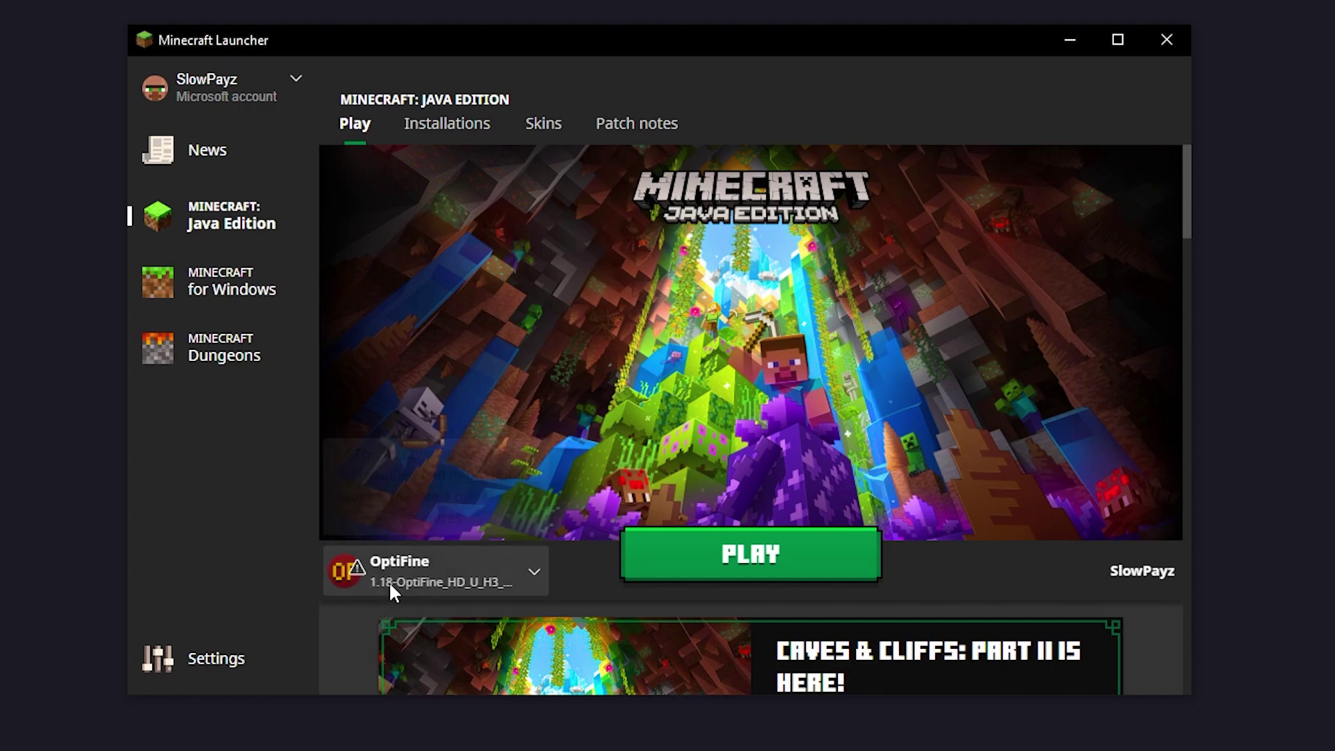
{"action": "left_click", "coordinate": [443, 132]}
Create a new installation using 1.18-OptiFine_HD_U_H3_pre4 and launch it from the Play page.
{"action": "left_click", "coordinate": [411, 262]}
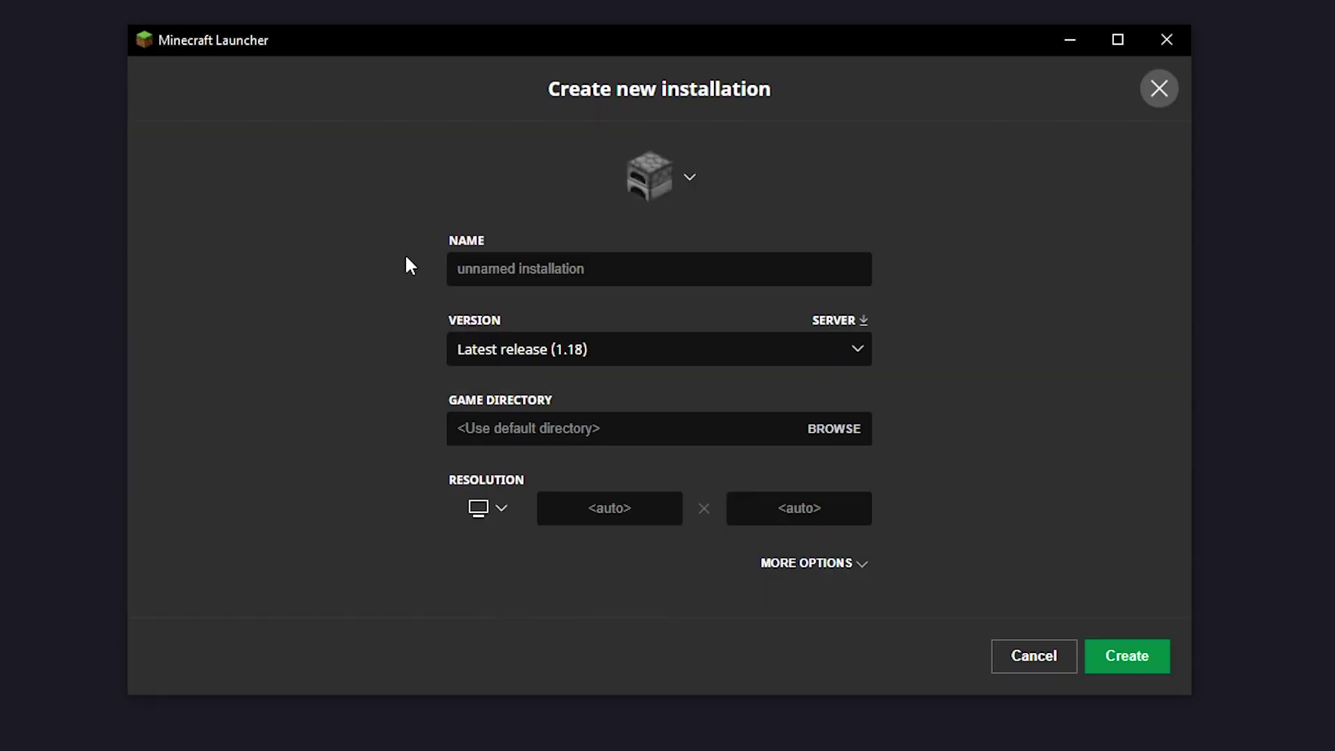
{"action": "left_click", "coordinate": [570, 352]}
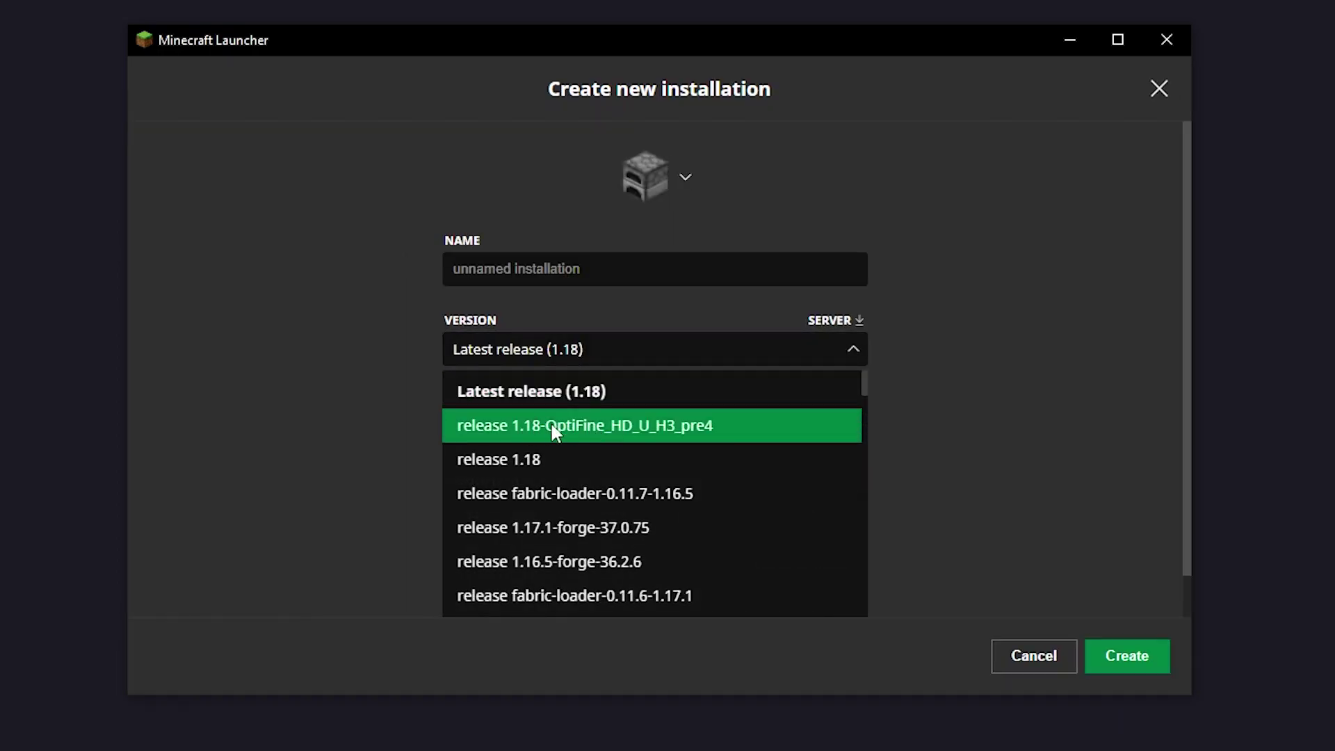
{"action": "left_click", "coordinate": [589, 425]}
{"action": "left_click", "coordinate": [1141, 666]}
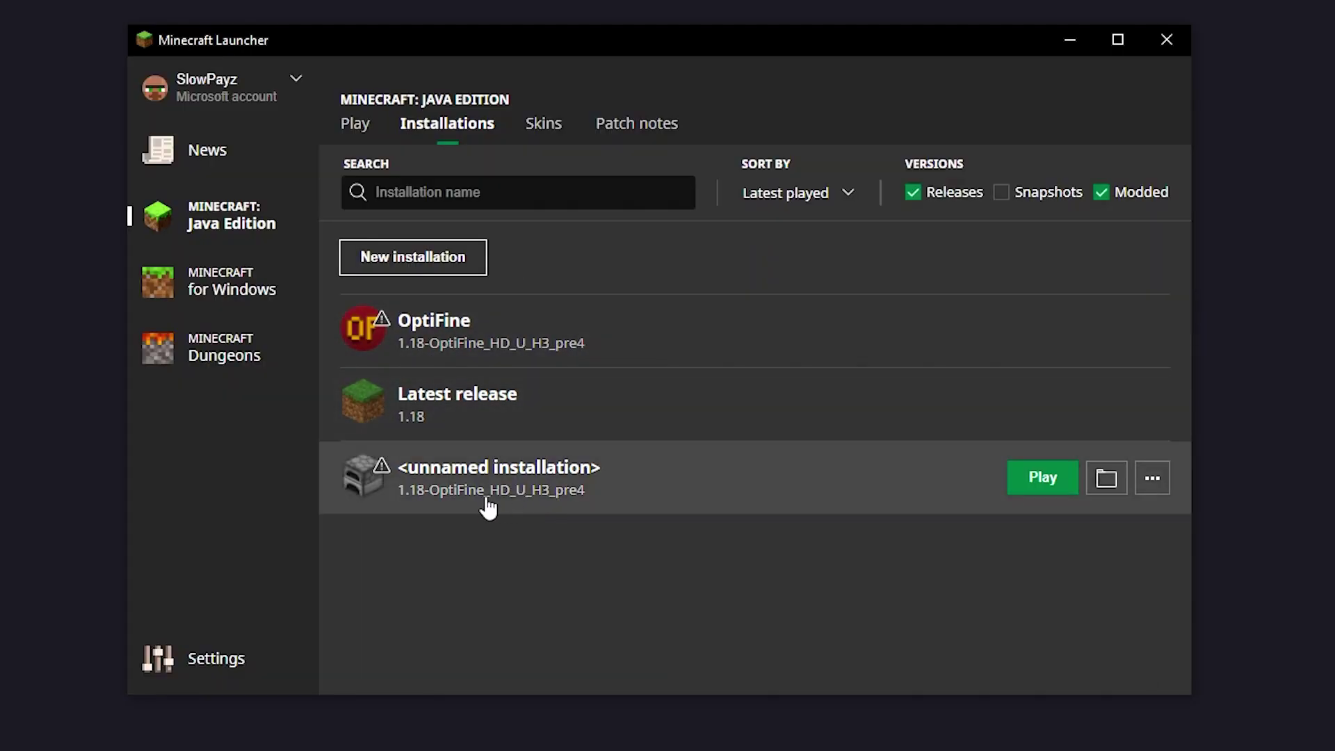
{"action": "left_click", "coordinate": [356, 124]}
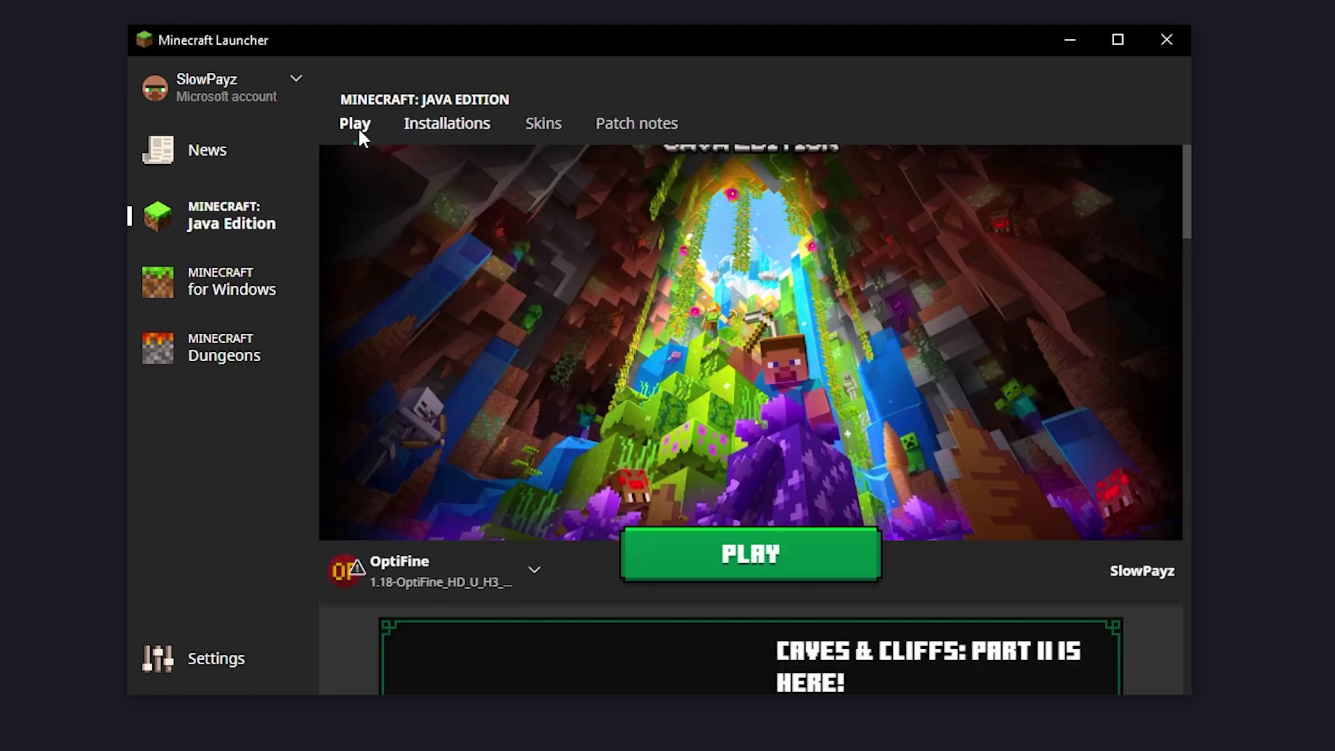
{"action": "left_click", "coordinate": [719, 556]}
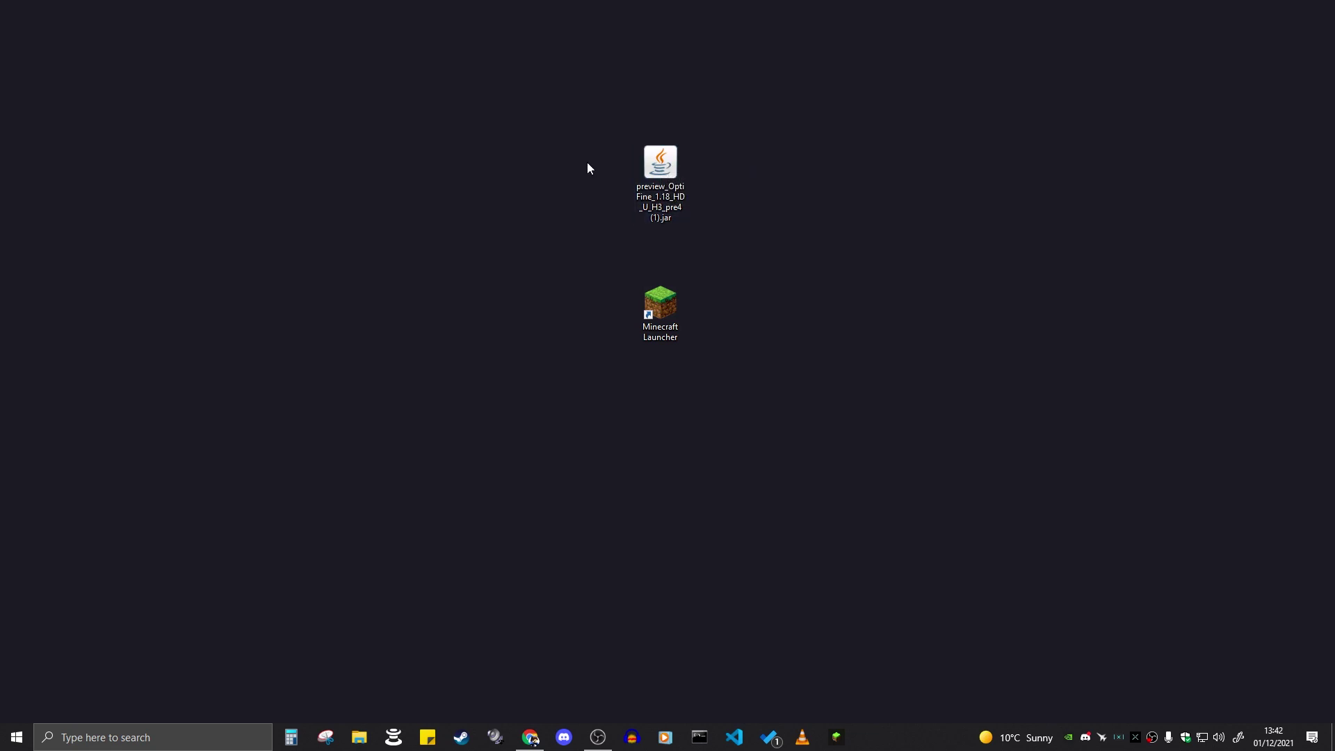
Maximize the browser on java.com and start the 64-bit Java download for Windows.
{"action": "key", "text": "alt+Tab"}
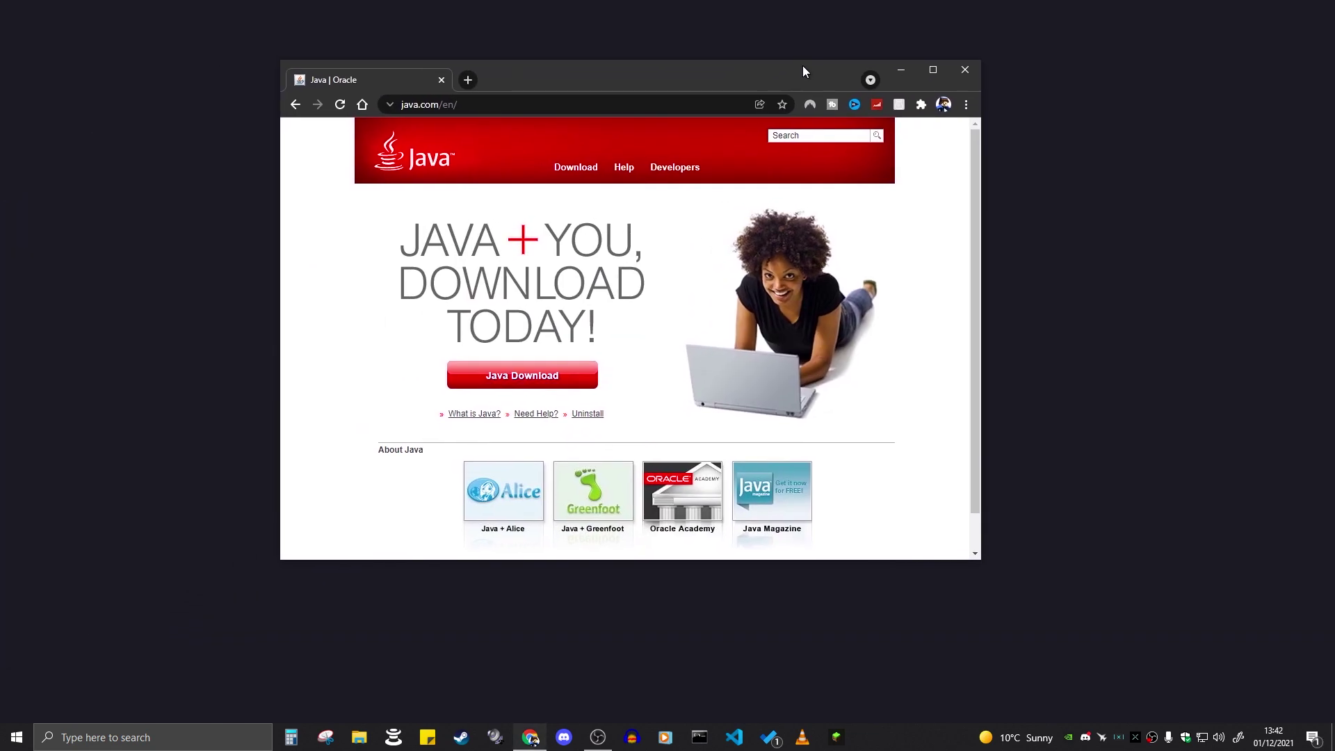
{"action": "double_click", "coordinate": [605, 73]}
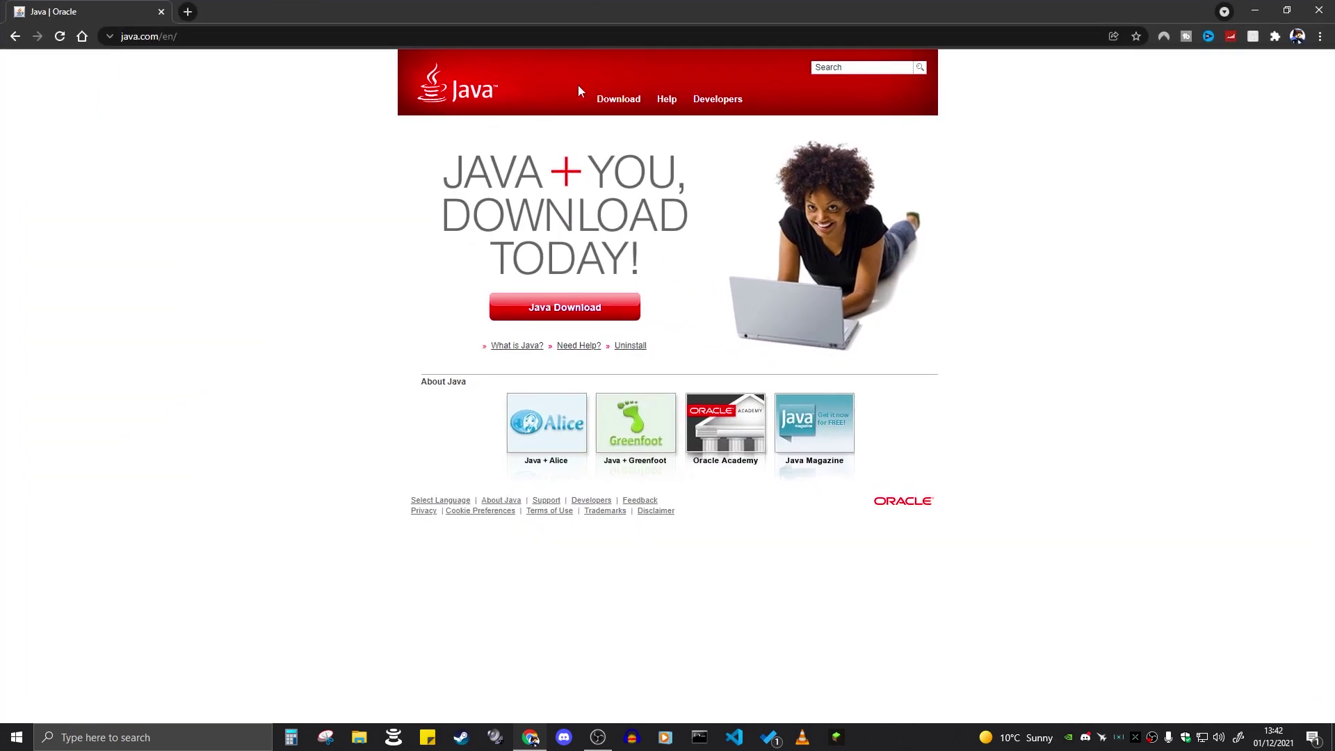
{"action": "left_click", "coordinate": [620, 100]}
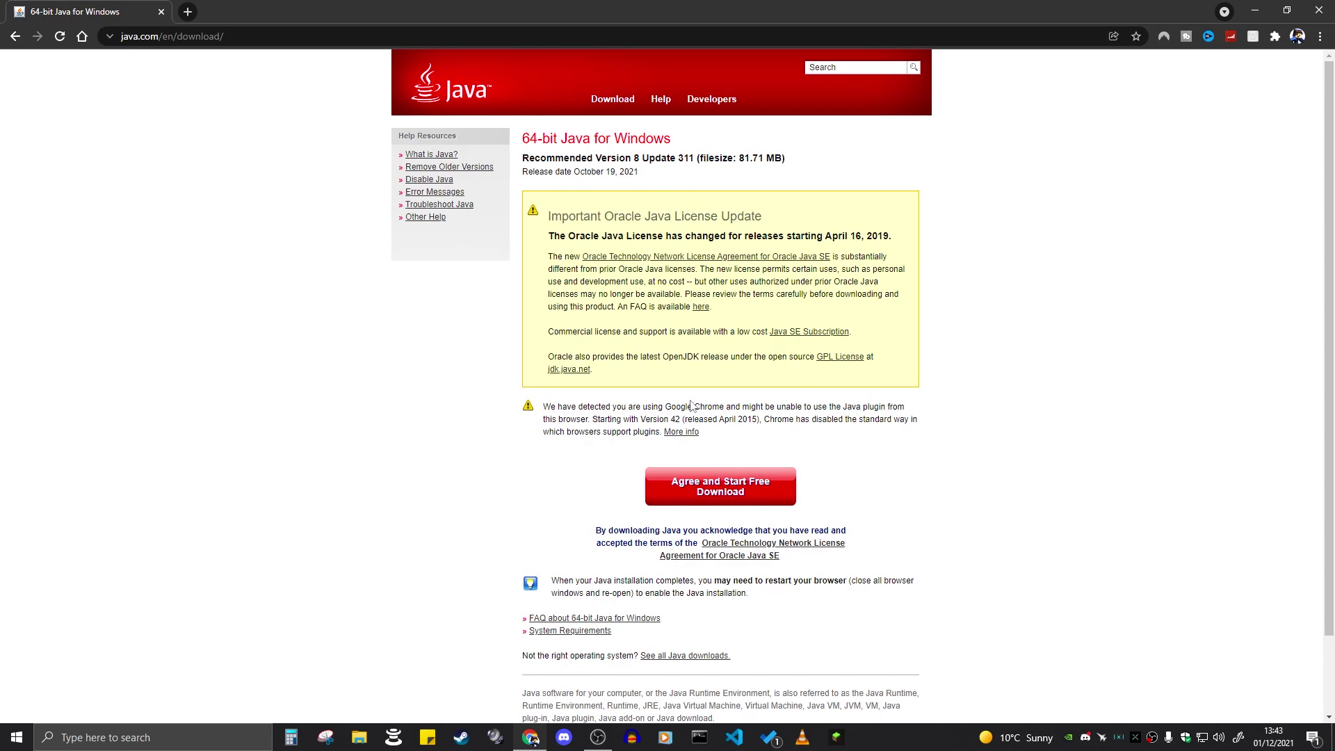
{"action": "left_click", "coordinate": [731, 495]}
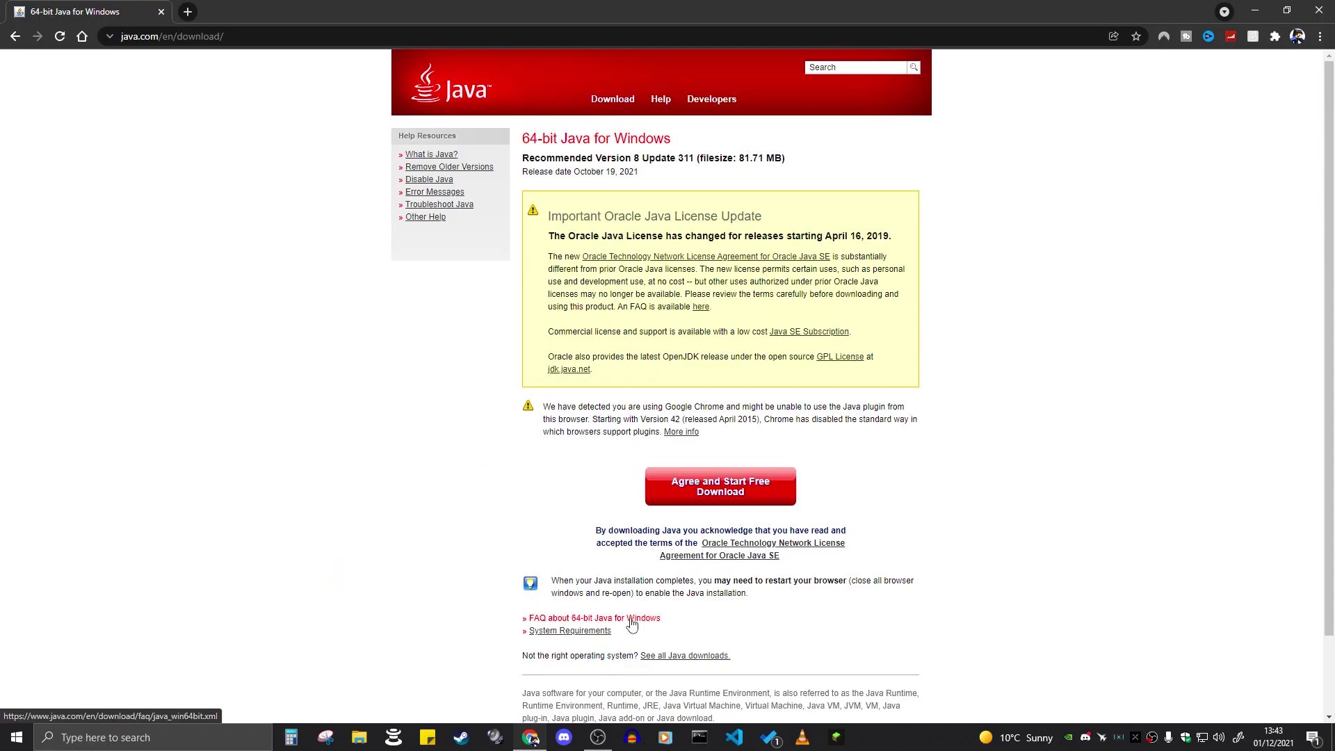
Follow the 64-bit help page's manual download link and download the Windows Offline Java 8 Update 311 installer.
{"action": "left_click", "coordinate": [587, 471]}
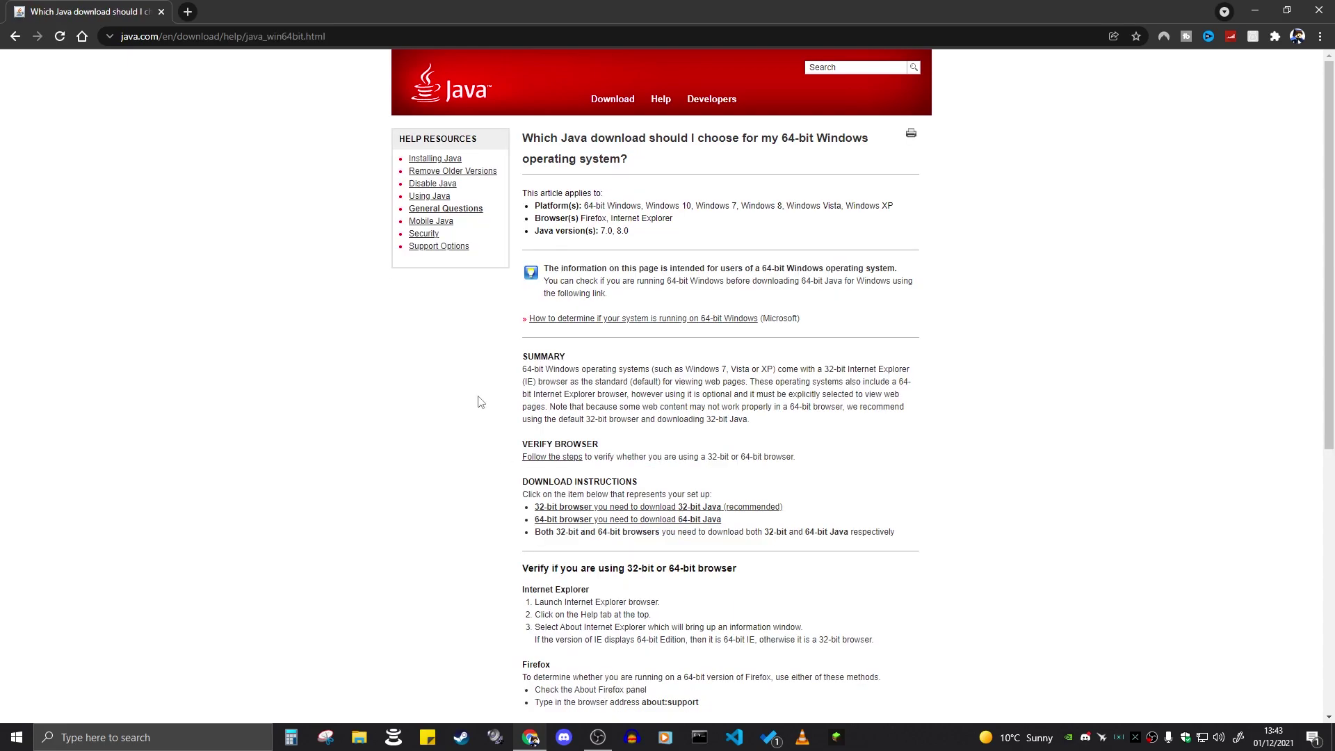
{"action": "scroll", "coordinate": [693, 344], "scroll_direction": "down", "scroll_amount": 1}
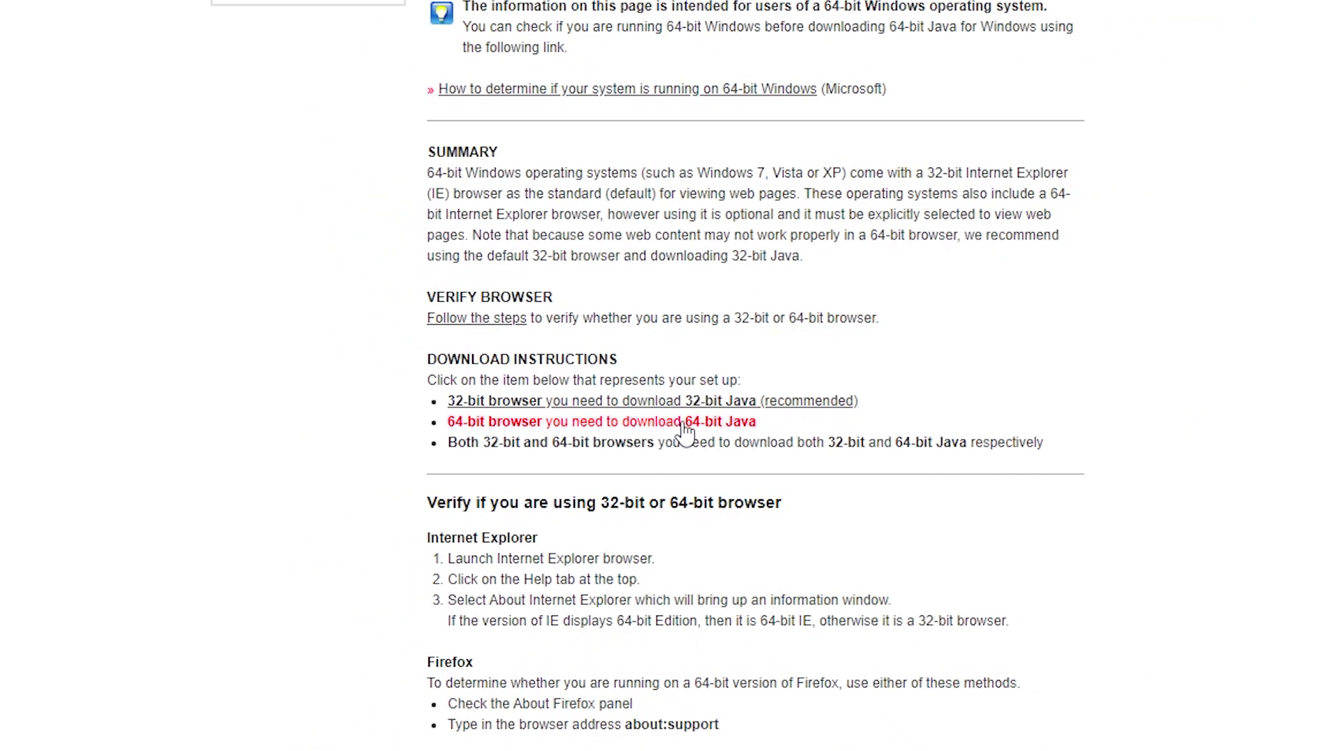
{"action": "scroll", "coordinate": [685, 431], "scroll_direction": "down", "scroll_amount": 5}
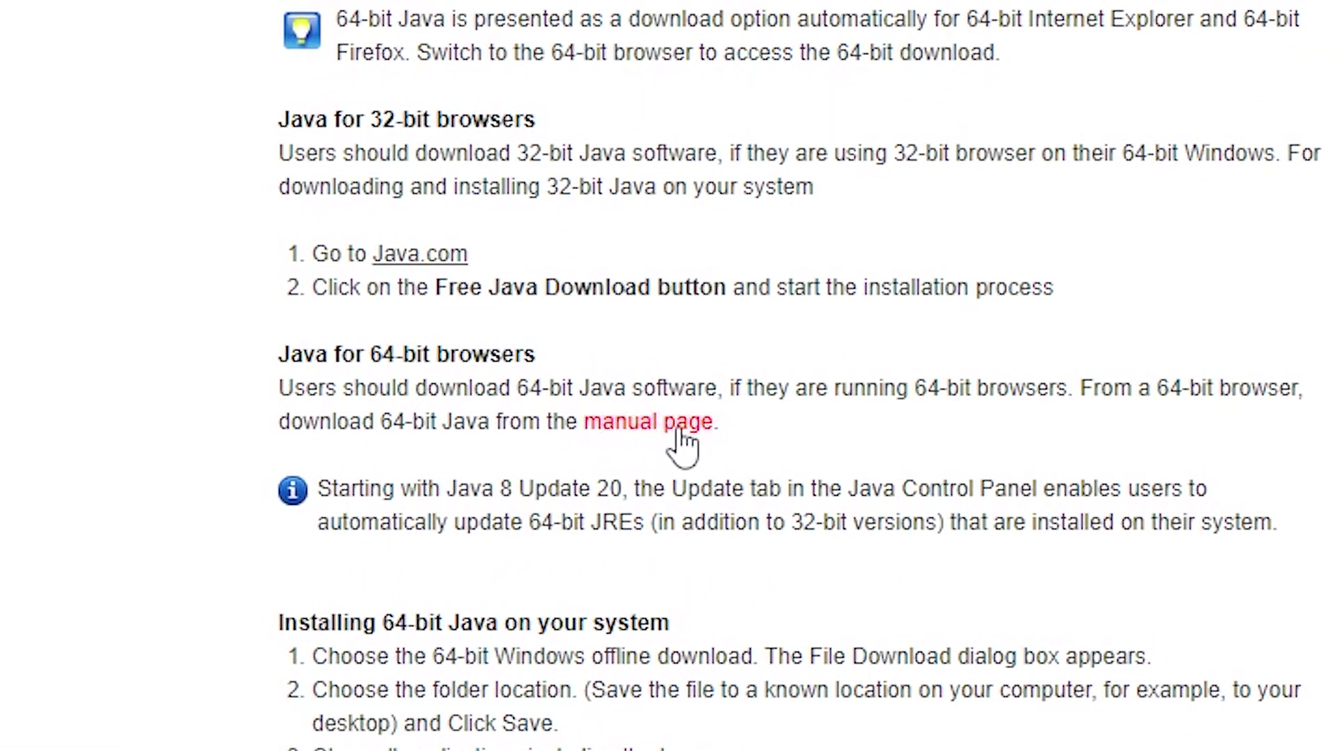
{"action": "left_click", "coordinate": [654, 424]}
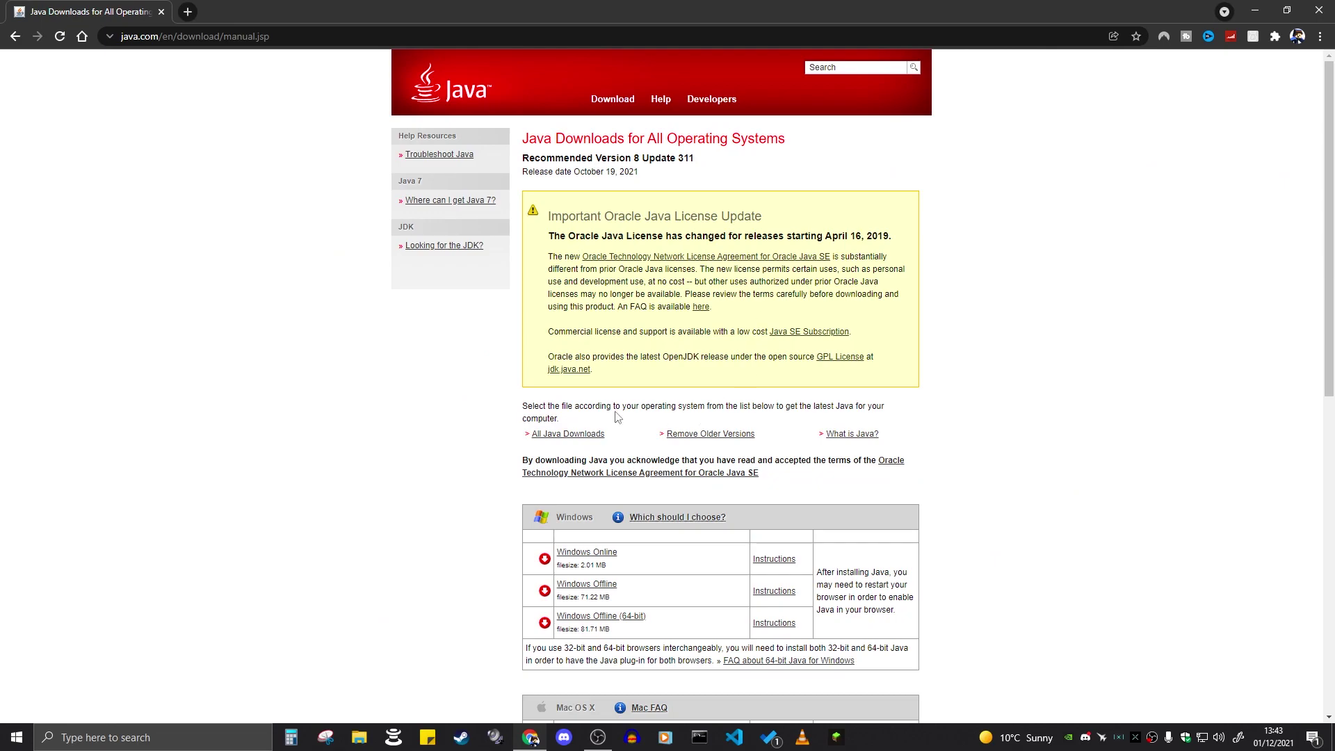
{"action": "scroll", "coordinate": [615, 416], "scroll_direction": "down", "scroll_amount": 1}
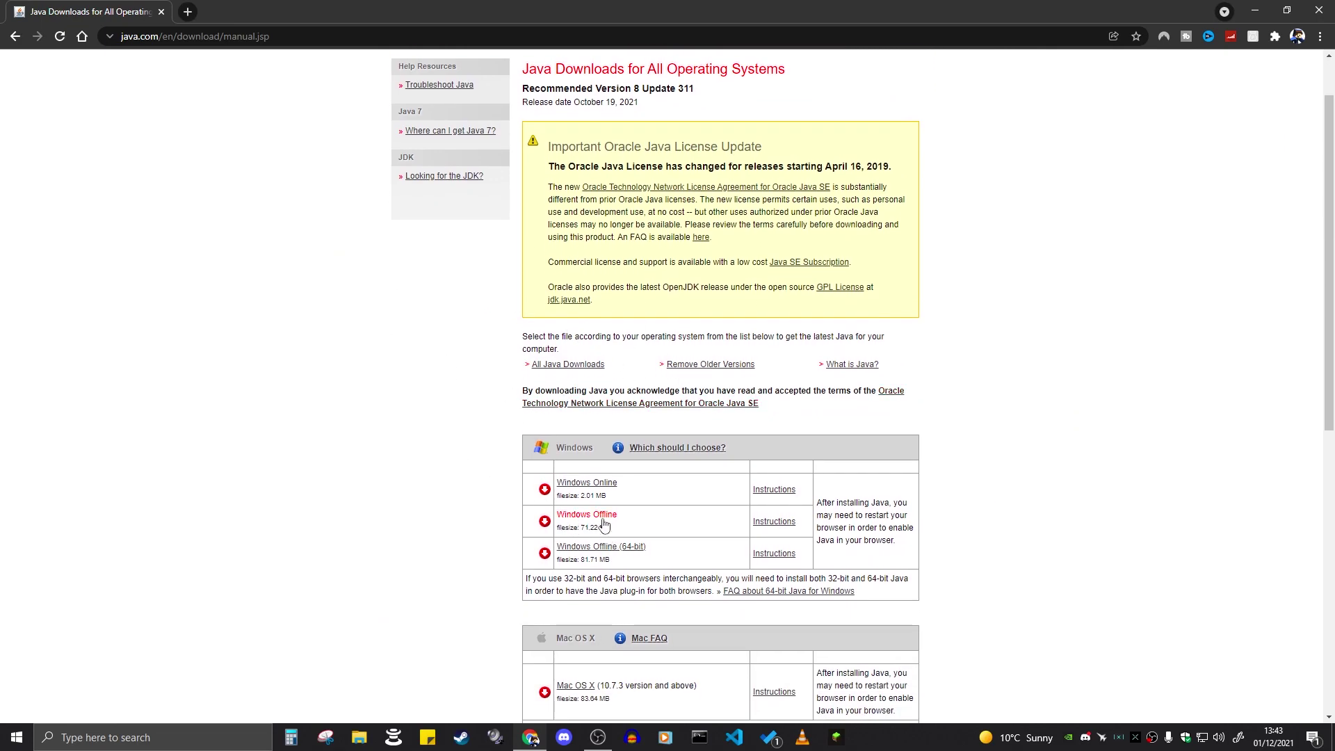
{"action": "left_click", "coordinate": [569, 521]}
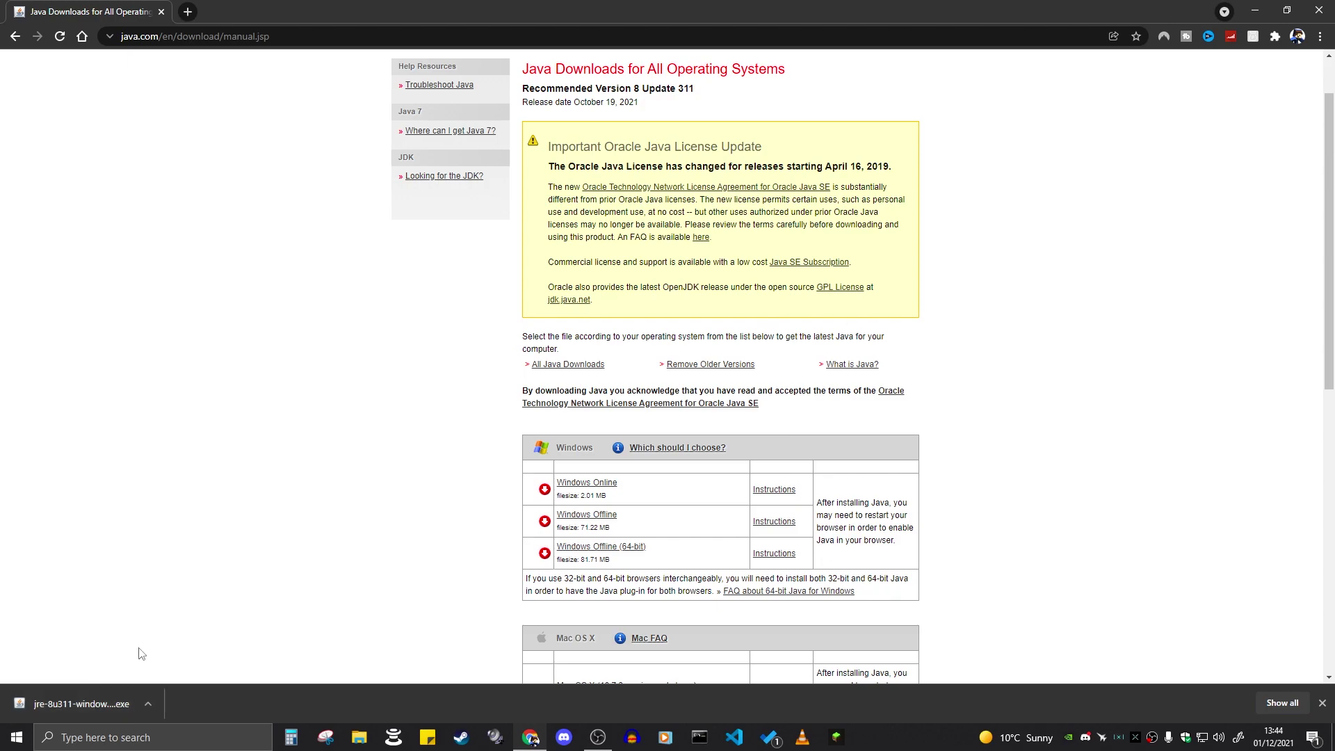
{"action": "scroll", "coordinate": [492, 551], "scroll_direction": "down", "scroll_amount": 5}
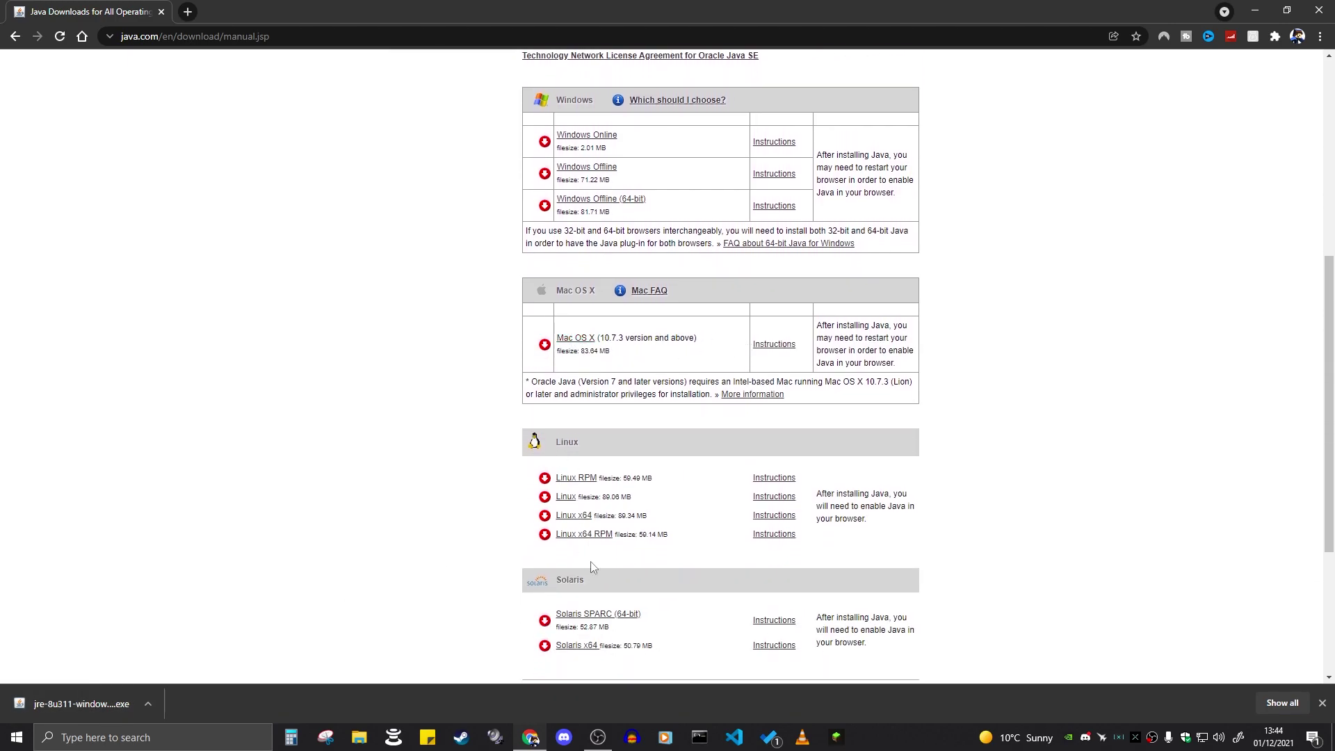
{"action": "scroll", "coordinate": [590, 566], "scroll_direction": "down", "scroll_amount": 3}
{"action": "scroll", "coordinate": [629, 473], "scroll_direction": "up", "scroll_amount": 4}
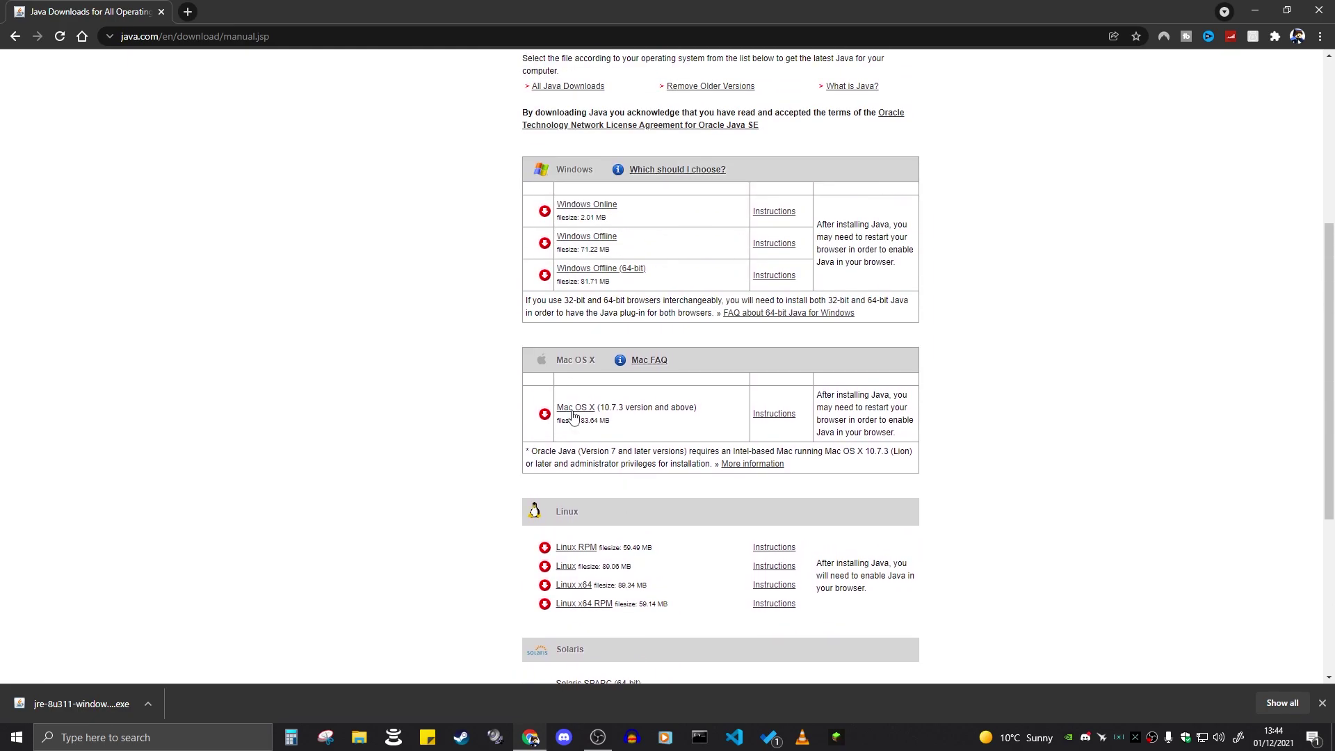
{"action": "scroll", "coordinate": [512, 443], "scroll_direction": "up", "scroll_amount": 5}
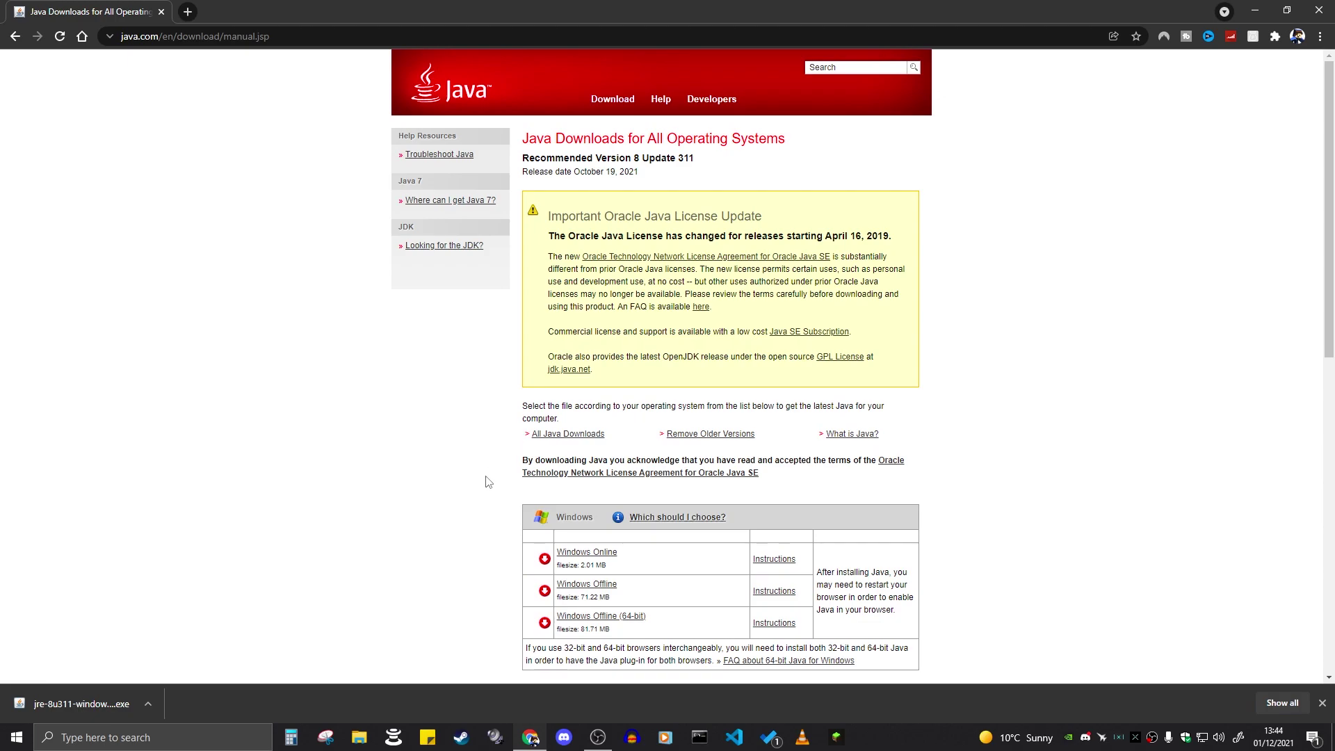
Confirm on the Settings About page that System type is a 64-bit operating system, then close it.
{"action": "key", "text": "super+d"}
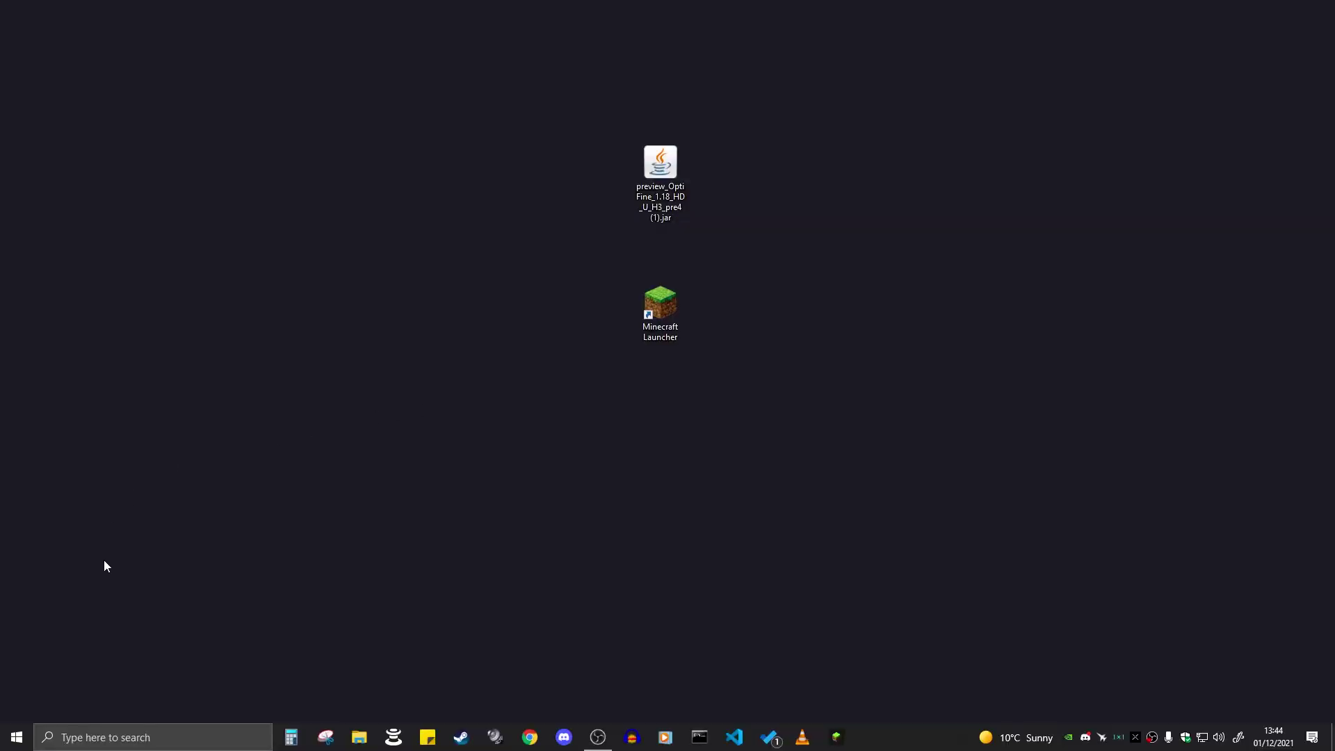
{"action": "left_click", "coordinate": [105, 737]}
{"action": "type", "text": "s"}
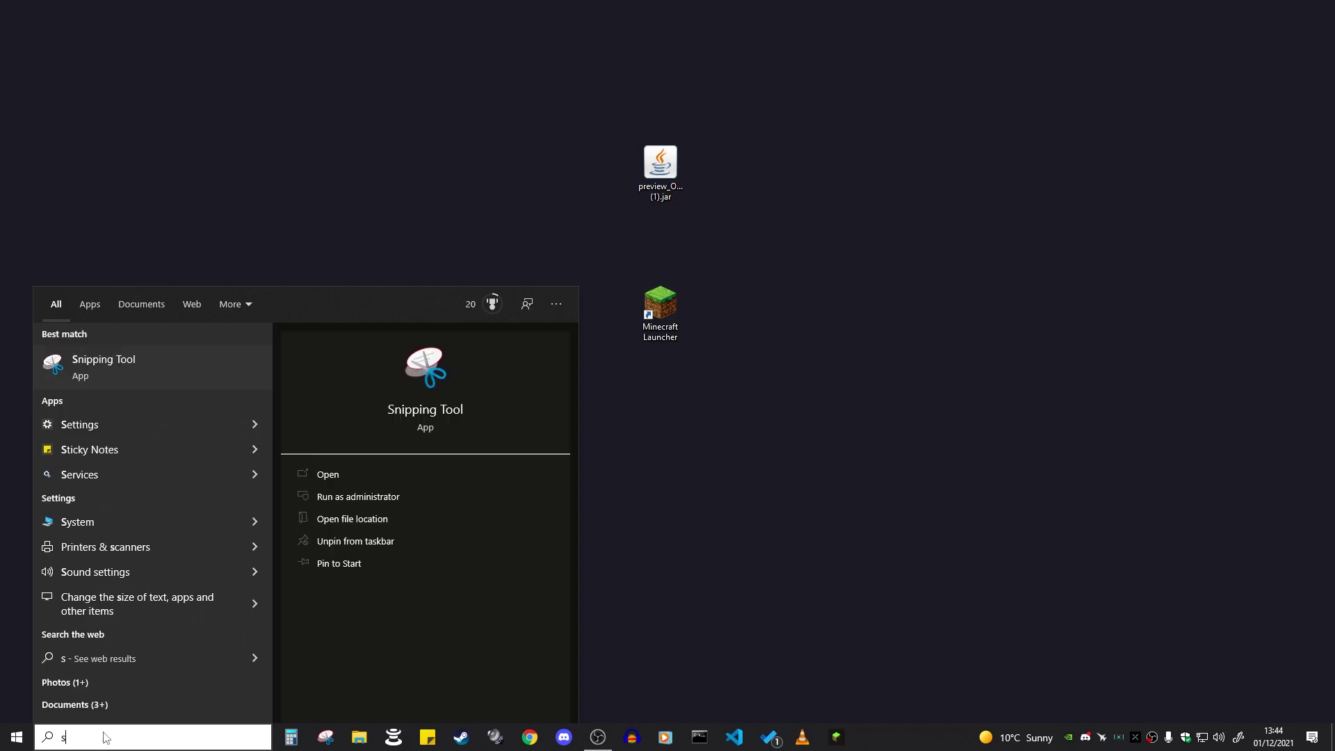
{"action": "left_click", "coordinate": [104, 523]}
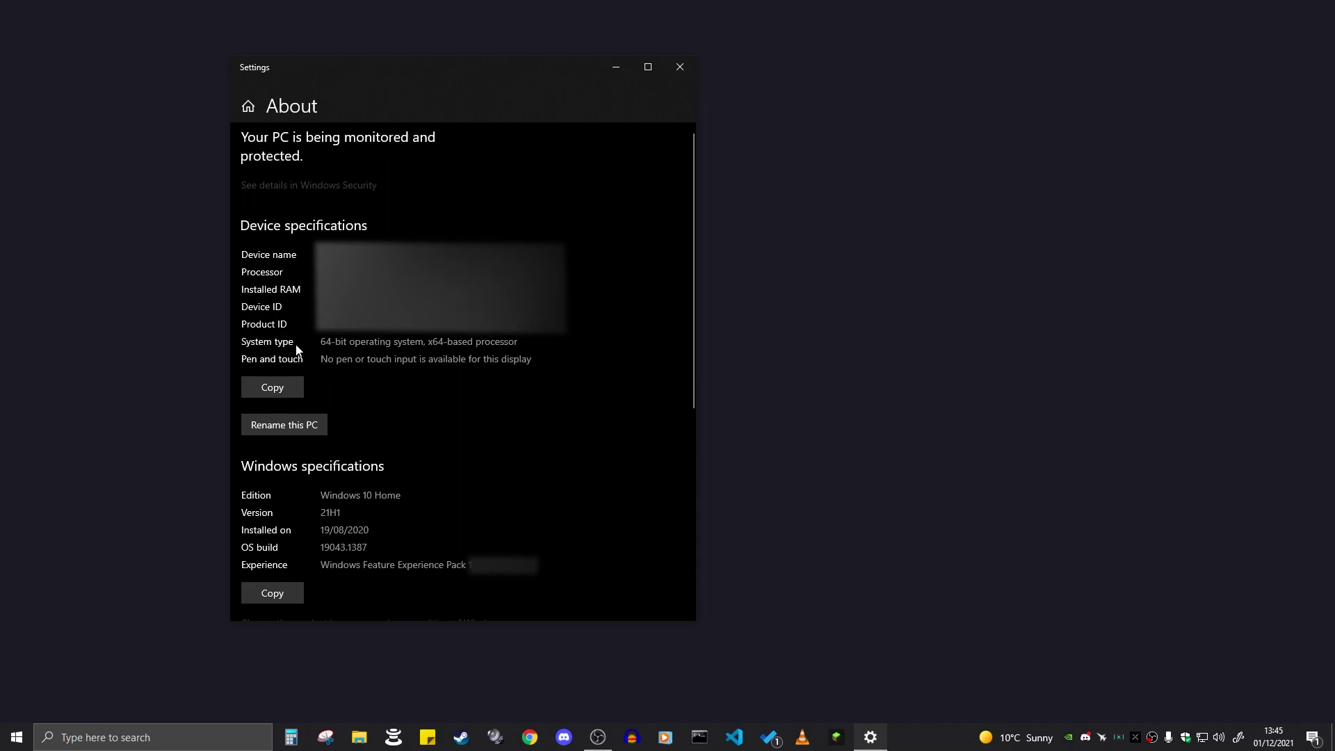
{"action": "double_click", "coordinate": [333, 341]}
{"action": "left_click_drag", "start_coordinate": [349, 341], "coordinate": [423, 342]}
{"action": "mouse_move", "coordinate": [320, 341]}
{"action": "left_mouse_down"}
{"action": "mouse_move", "coordinate": [343, 341]}
{"action": "mouse_move", "coordinate": [321, 342]}
{"action": "left_mouse_up"}
{"action": "left_click", "coordinate": [680, 67]}
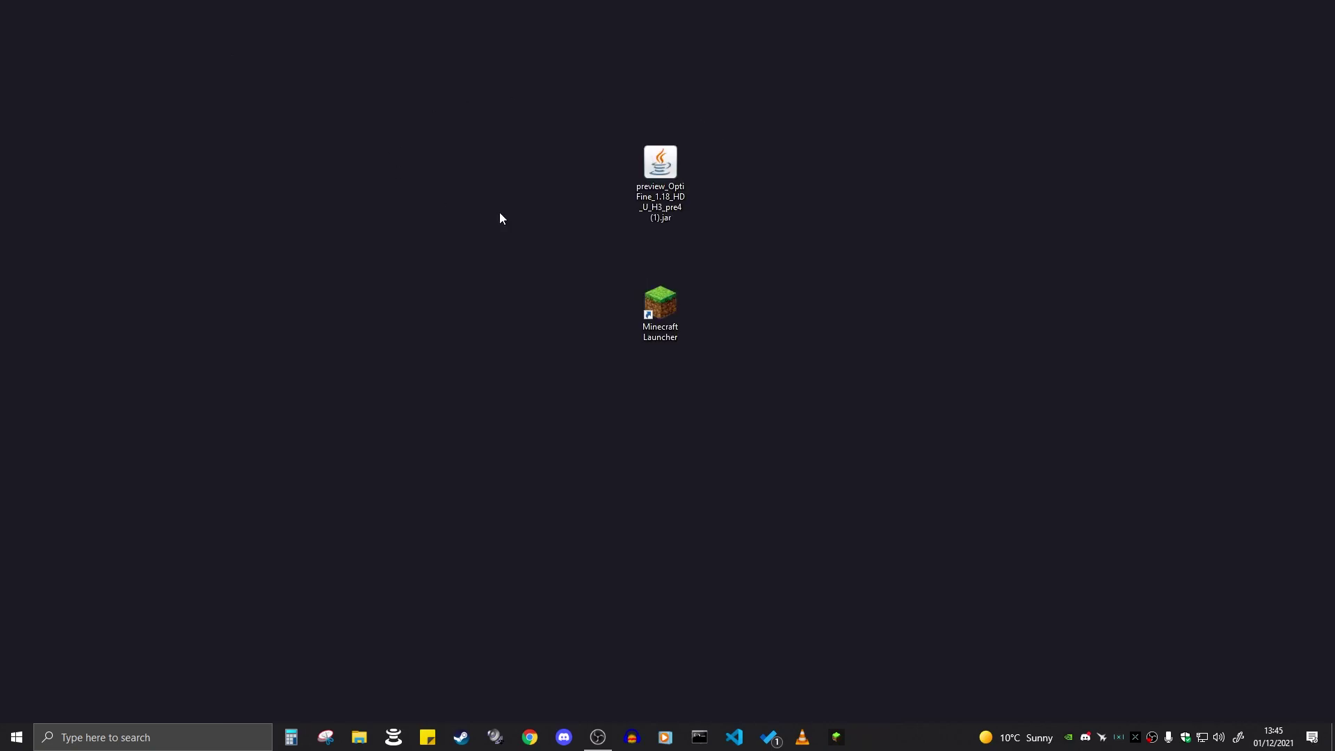
Open the OptiFine jar with Java(TM) Platform SE binary to install OptiFine.
{"action": "right_click", "coordinate": [643, 160]}
{"action": "mouse_move", "coordinate": [561, 233]}
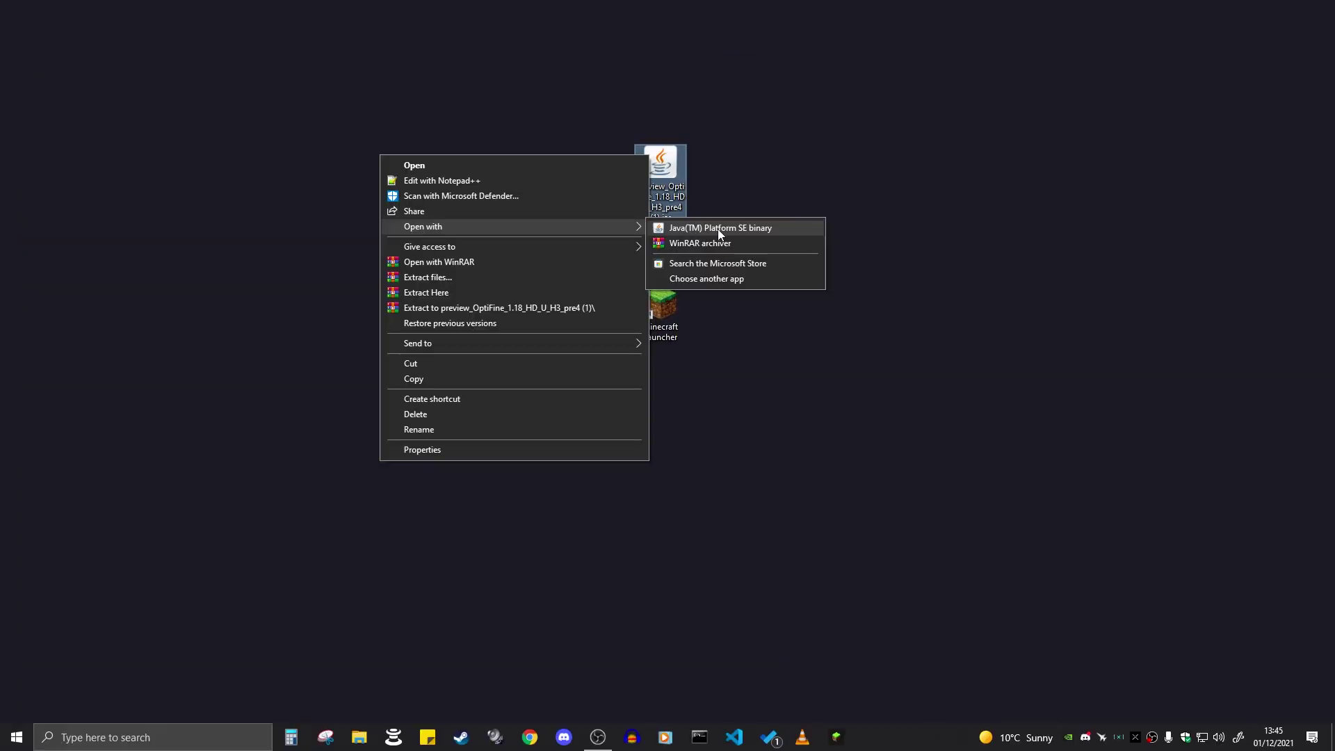
{"action": "left_click", "coordinate": [732, 148]}
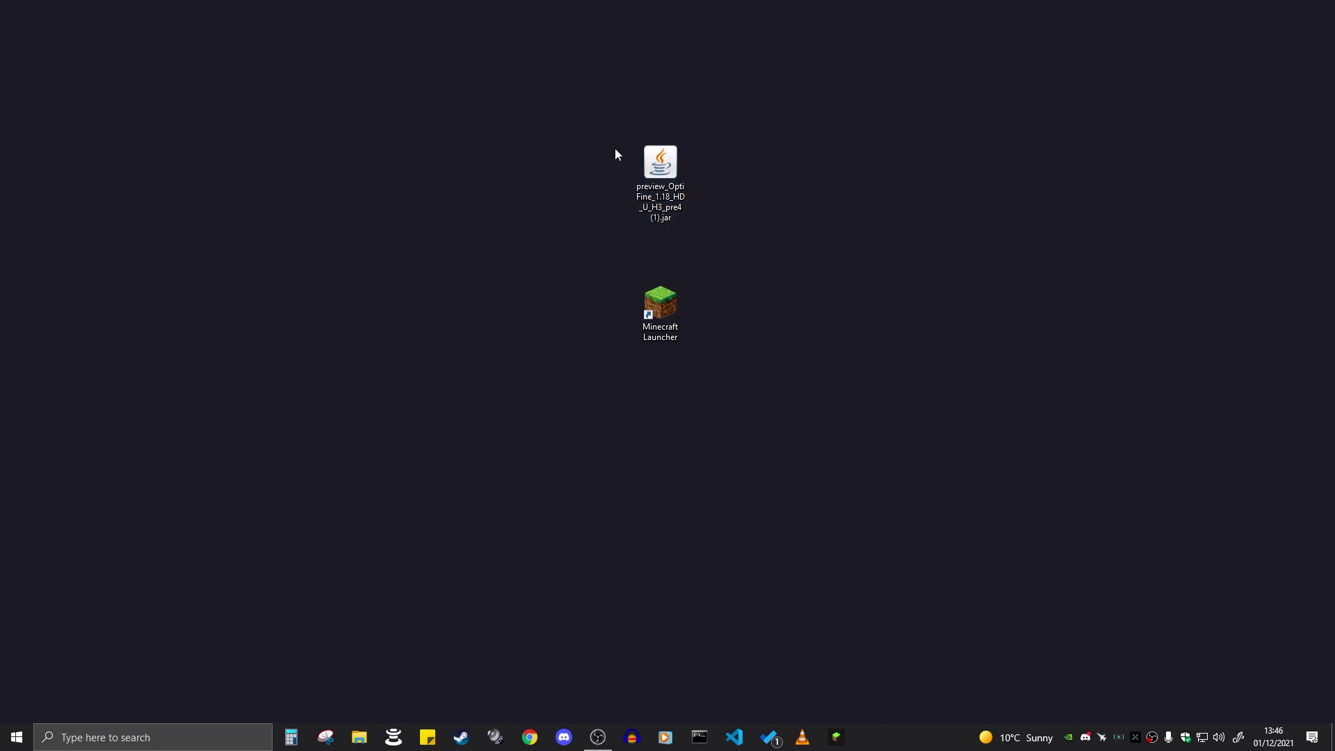
{"action": "mouse_move", "coordinate": [482, 437]}
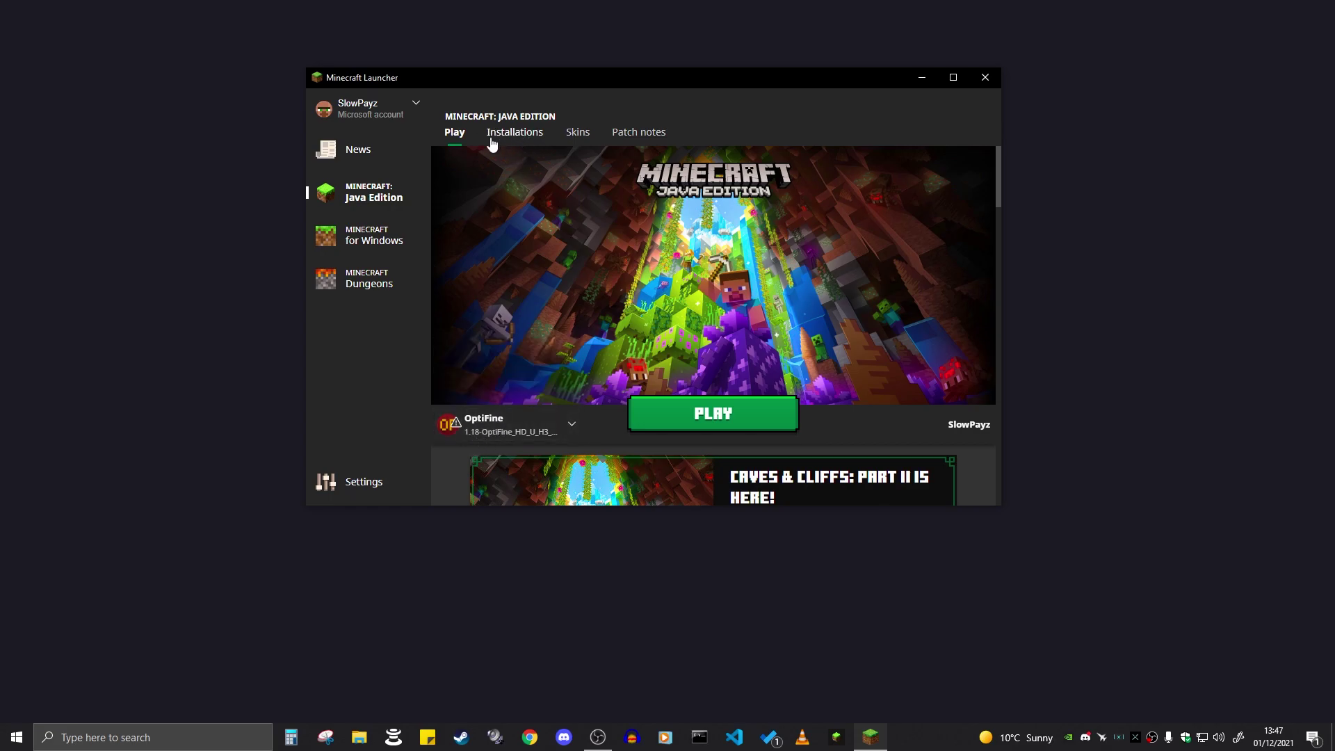
Open the OptiFine installation's edit form and reveal More Options.
{"action": "left_click", "coordinate": [515, 136]}
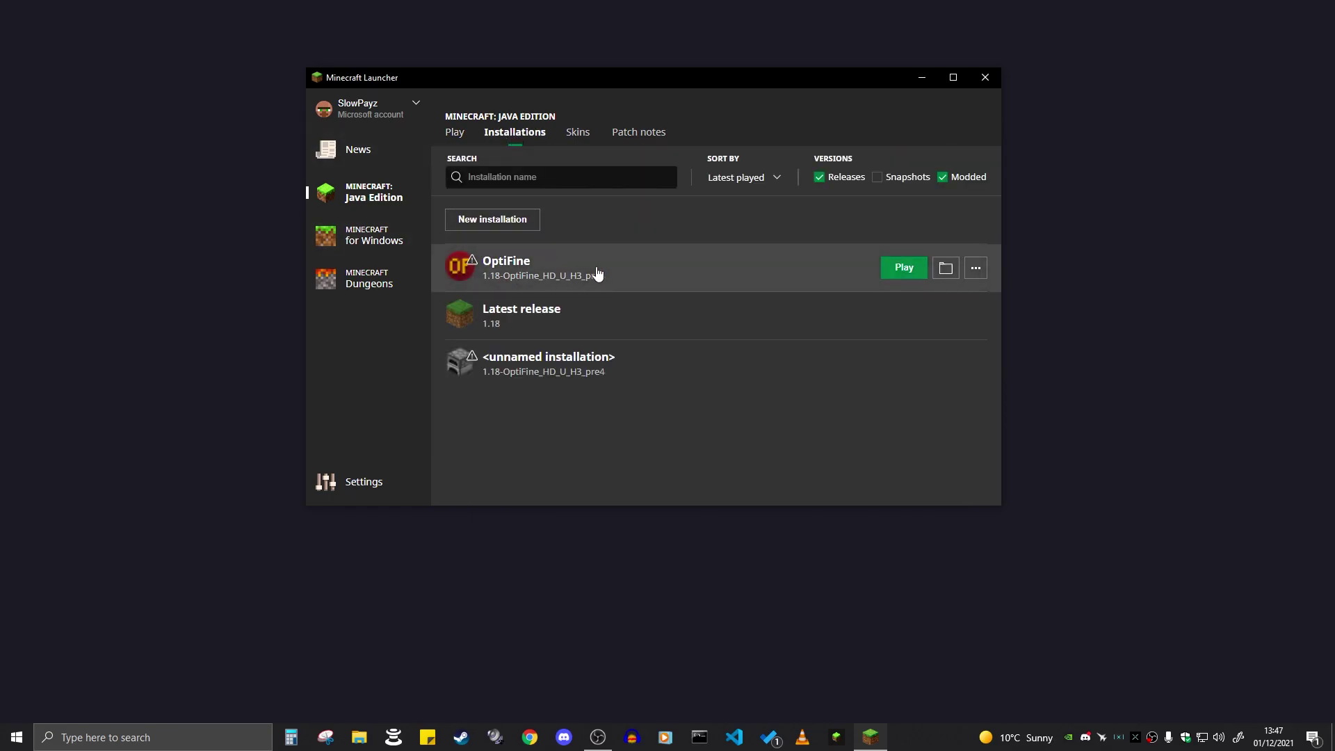
{"action": "left_click", "coordinate": [977, 271]}
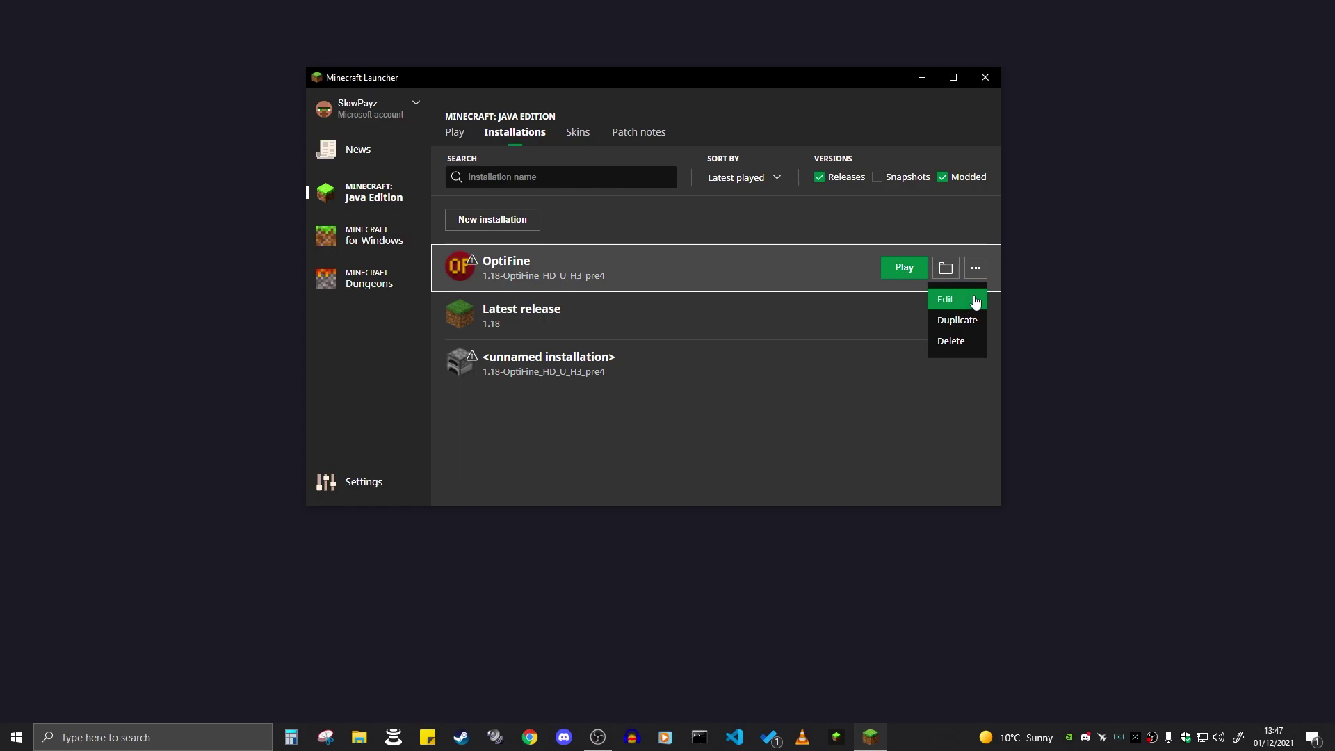
{"action": "left_click", "coordinate": [974, 300]}
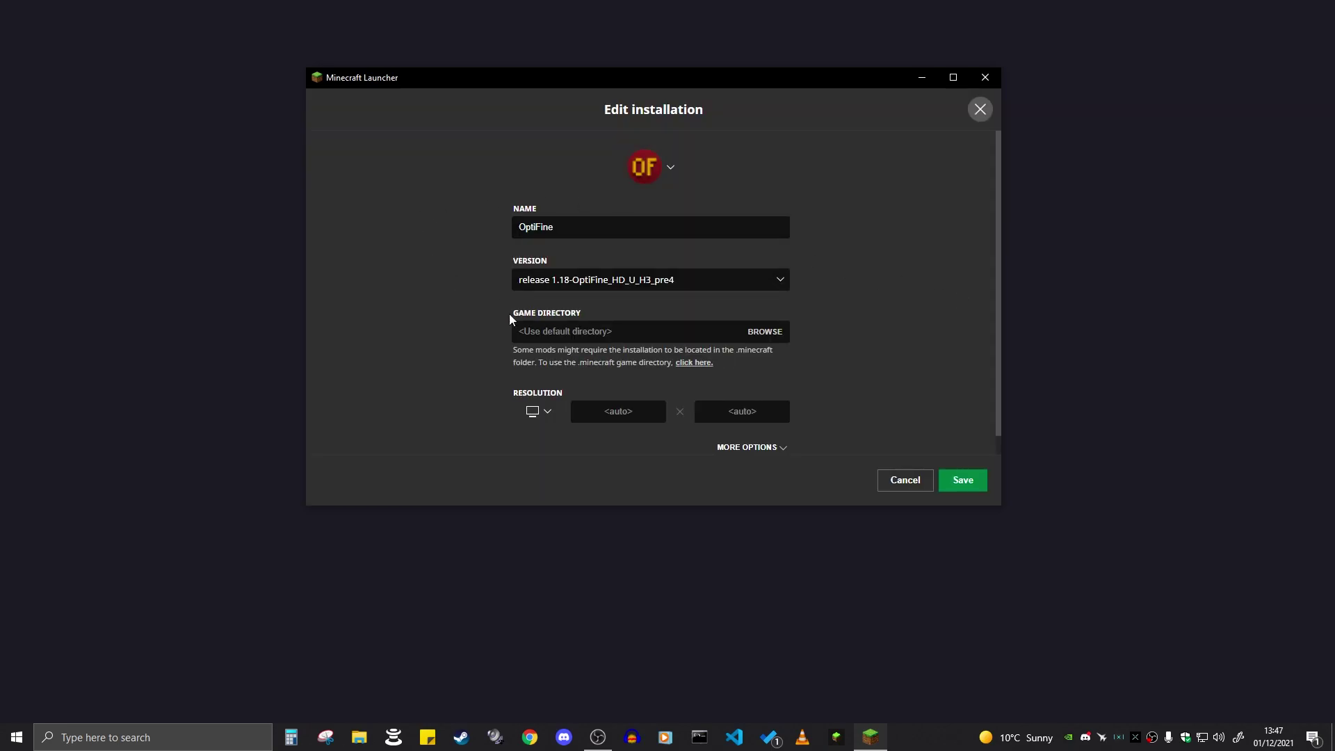
{"action": "left_click", "coordinate": [750, 449]}
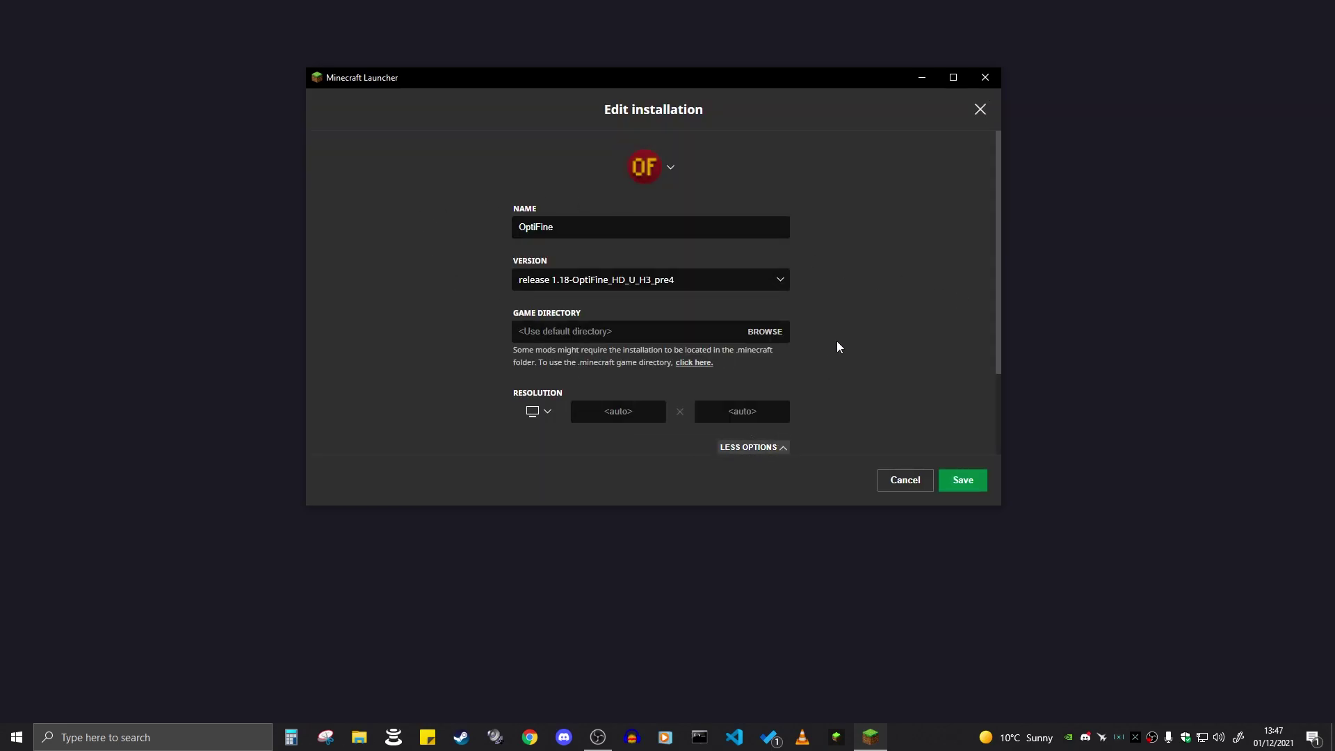
{"action": "scroll", "coordinate": [835, 340], "scroll_direction": "down", "scroll_amount": 3}
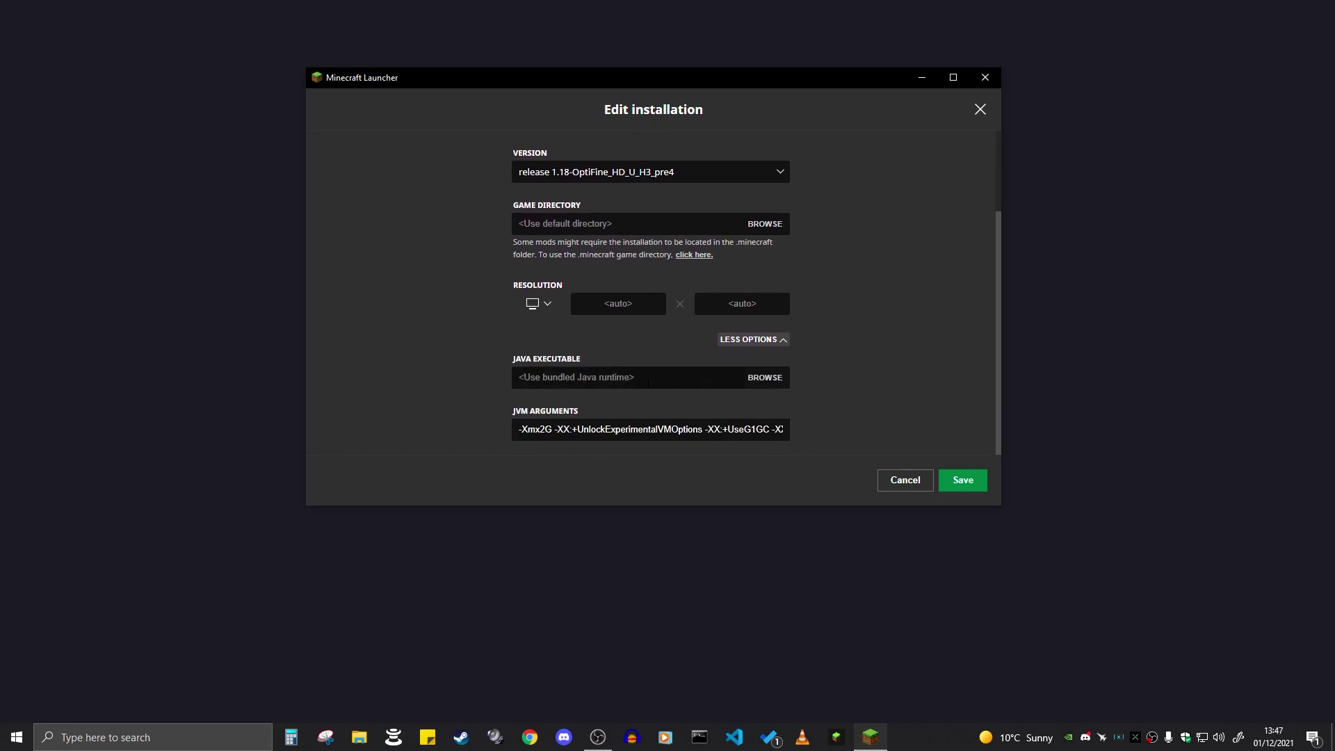
Change the JVM argument -Xmx2G to -Xmx4G.
{"action": "left_click", "coordinate": [525, 431]}
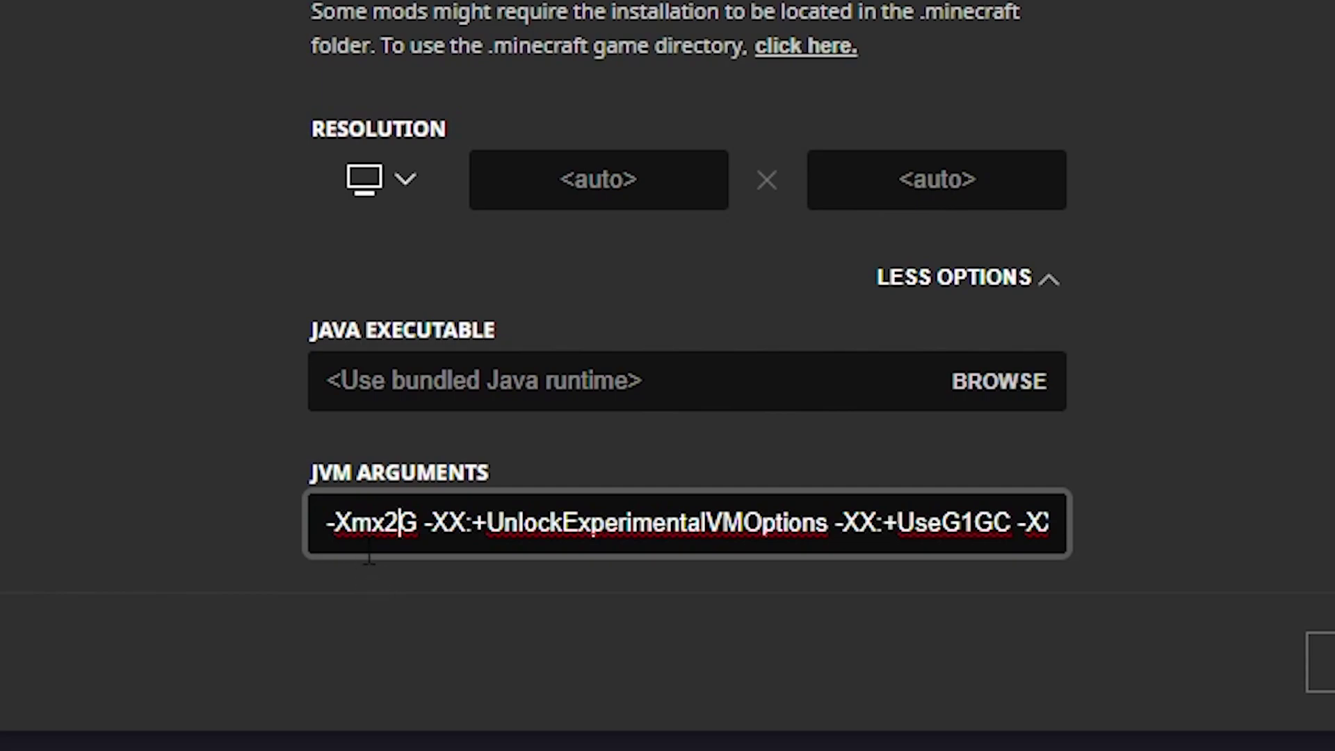
{"action": "left_click_drag", "start_coordinate": [383, 521], "coordinate": [418, 522]}
{"action": "left_click", "coordinate": [397, 523]}
{"action": "key", "text": "shift+Left"}
{"action": "left_click", "coordinate": [400, 522]}
{"action": "key", "text": "shift+Left"}
{"action": "type", "text": "4"}
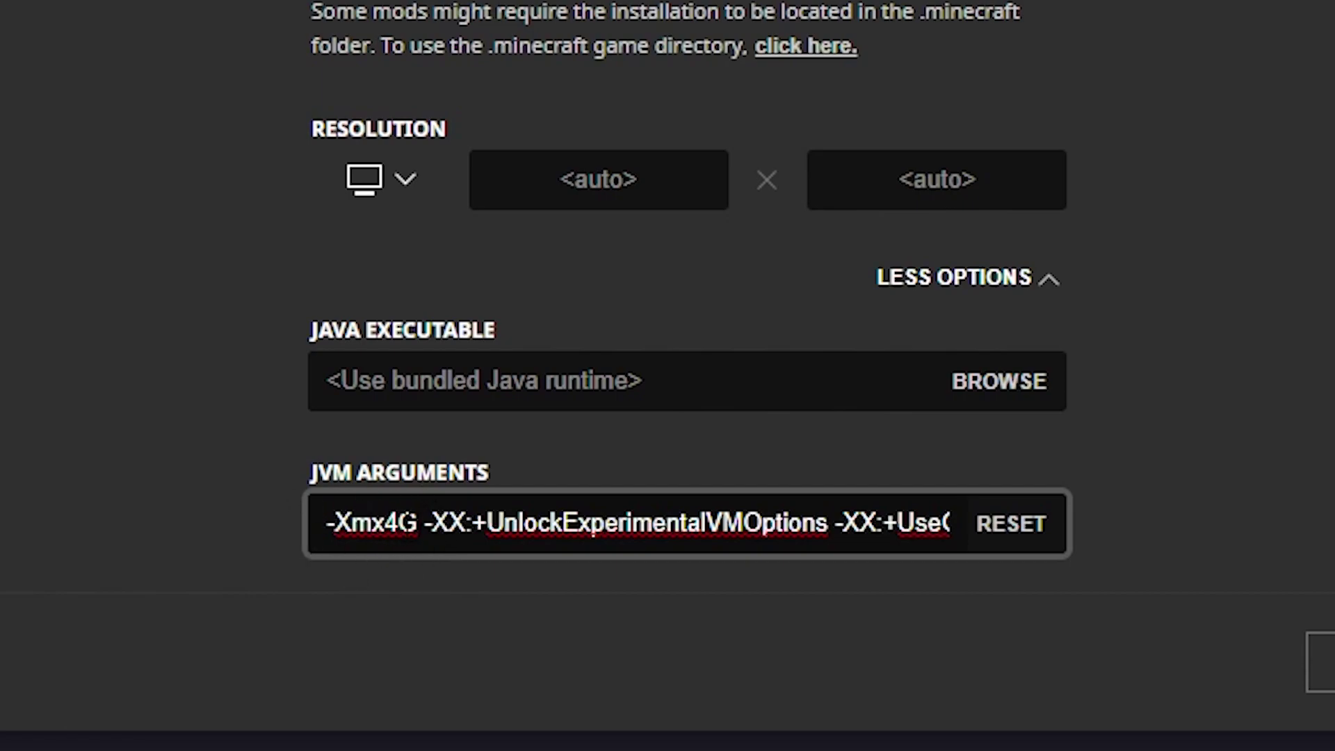
{"action": "left_click", "coordinate": [425, 523]}
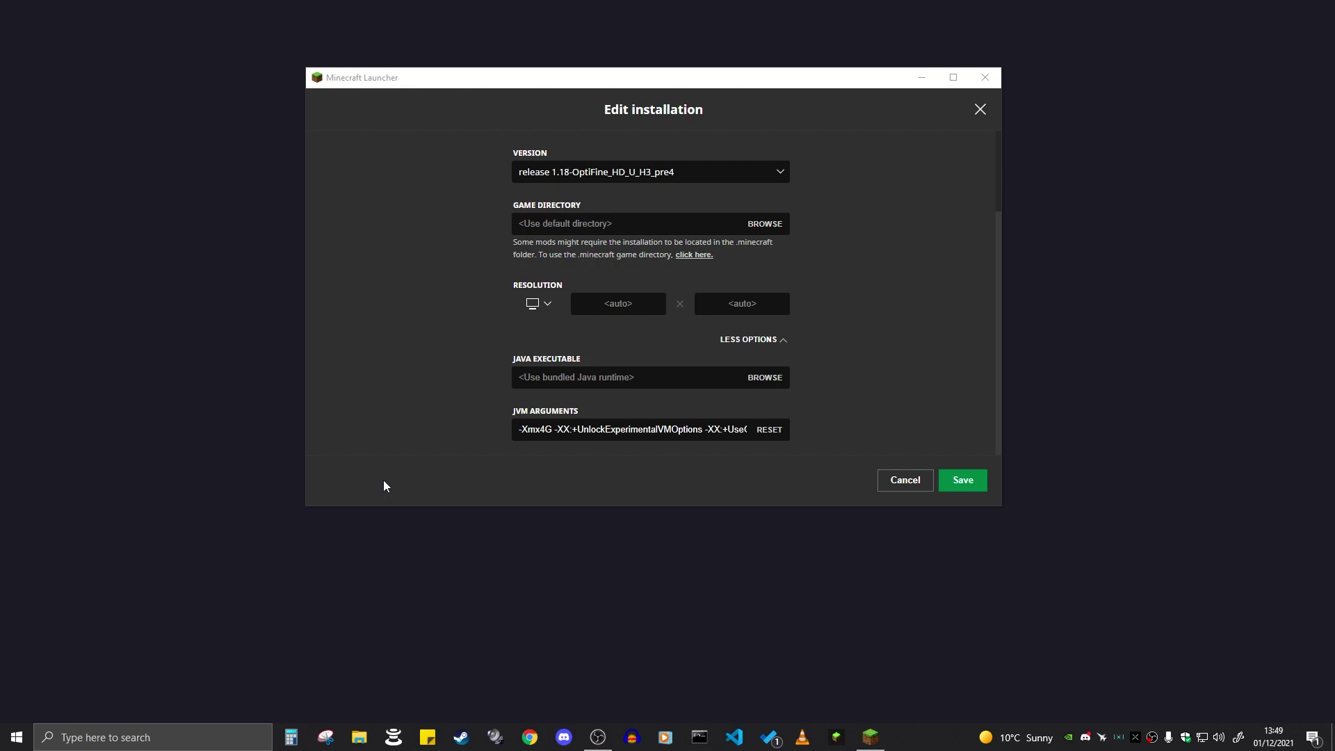
{"action": "left_click", "coordinate": [111, 737]}
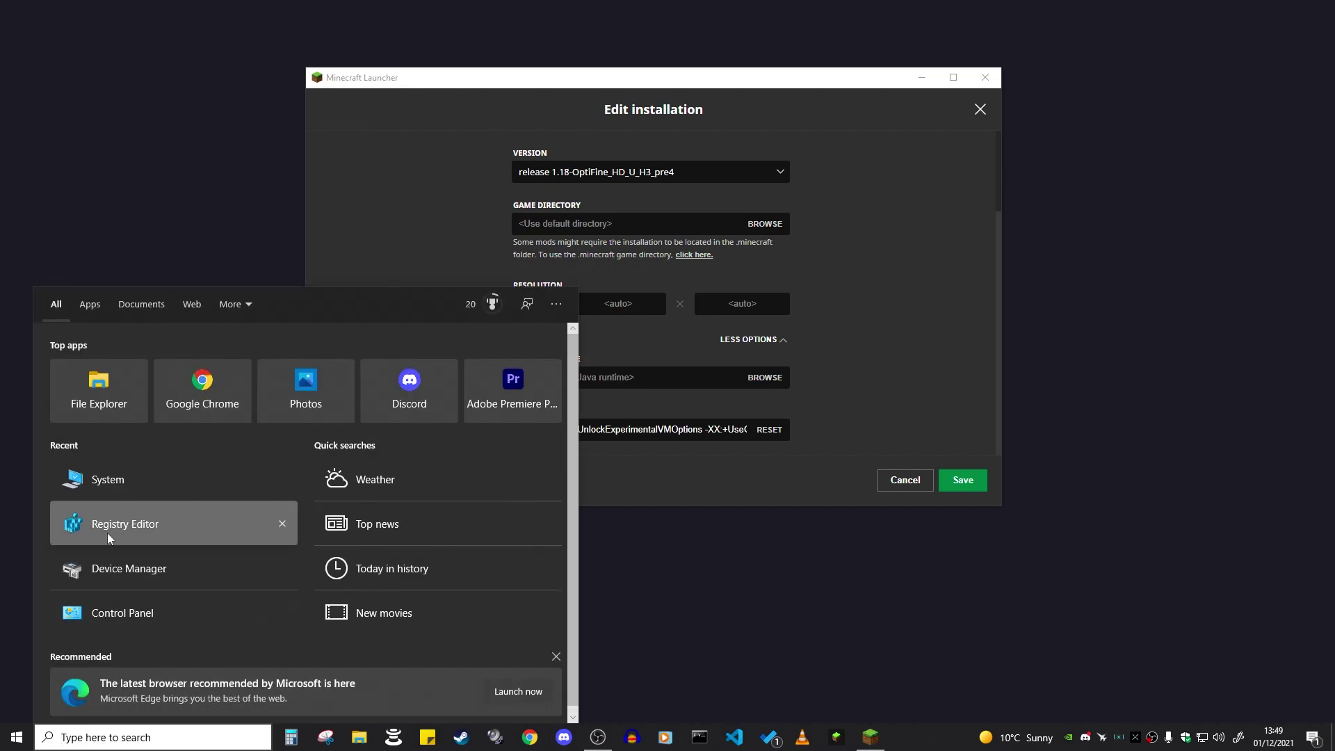
{"action": "left_click", "coordinate": [107, 479]}
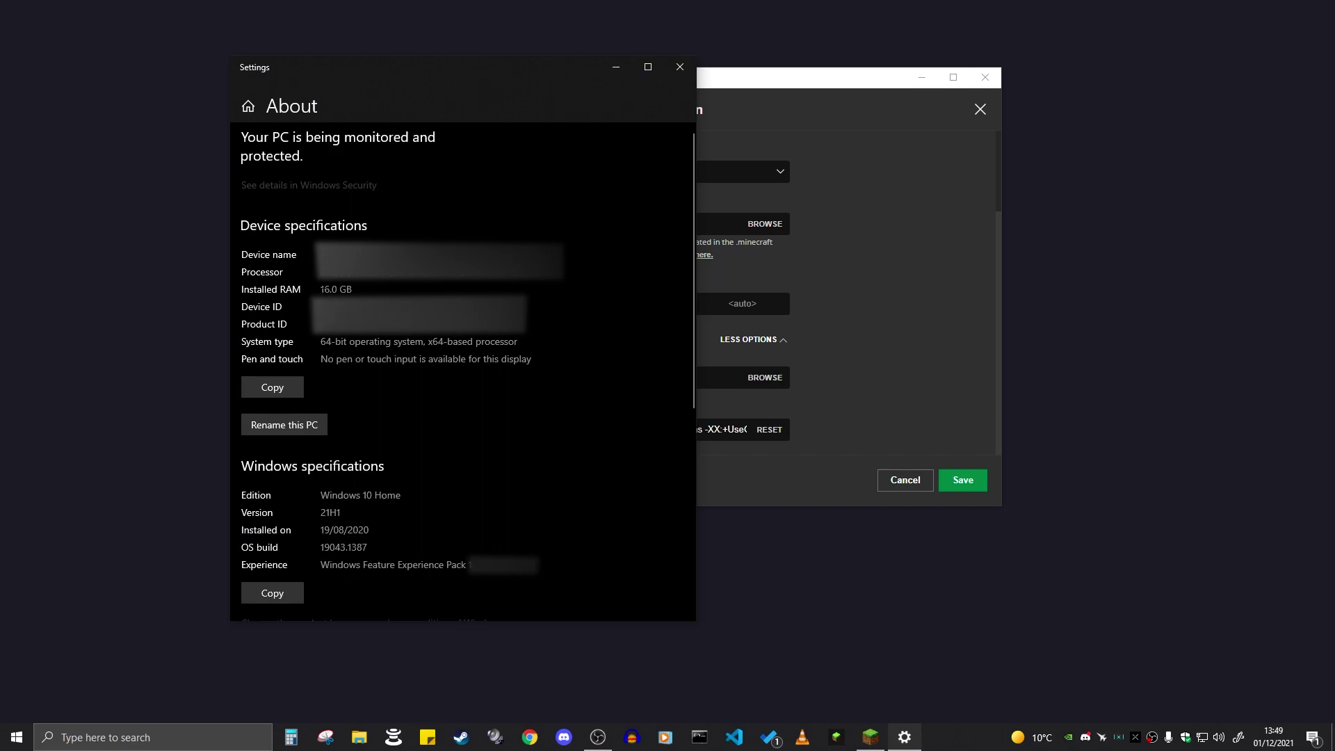
{"action": "left_click_drag", "start_coordinate": [320, 289], "coordinate": [353, 289]}
{"action": "left_click", "coordinate": [352, 290]}
{"action": "left_click_drag", "start_coordinate": [320, 290], "coordinate": [353, 289]}
{"action": "left_click", "coordinate": [353, 290]}
{"action": "left_click", "coordinate": [665, 67]}
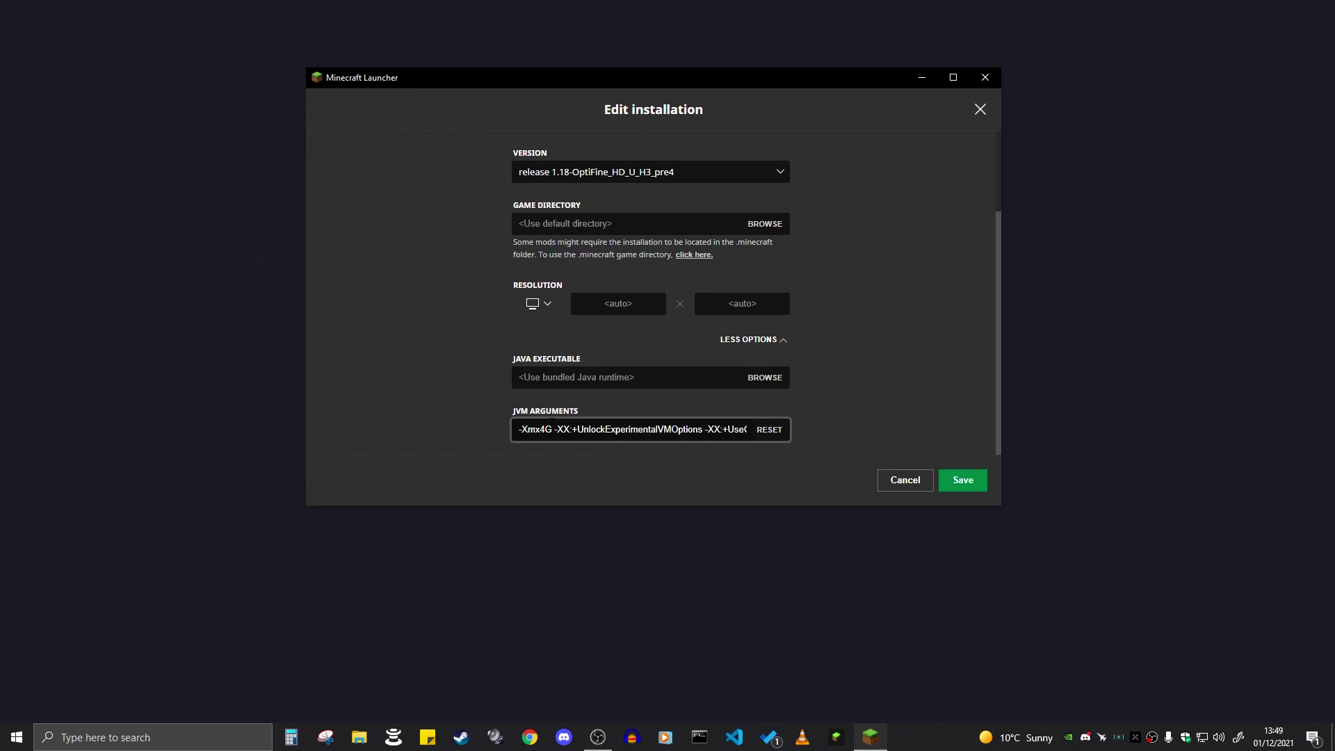
Try -Xmx6G and -Xmx16G, settle on -Xmx4G, save the installation and return to Play.
{"action": "double_click", "coordinate": [544, 429]}
{"action": "type", "text": "6"}
{"action": "double_click", "coordinate": [545, 429]}
{"action": "type", "text": "16"}
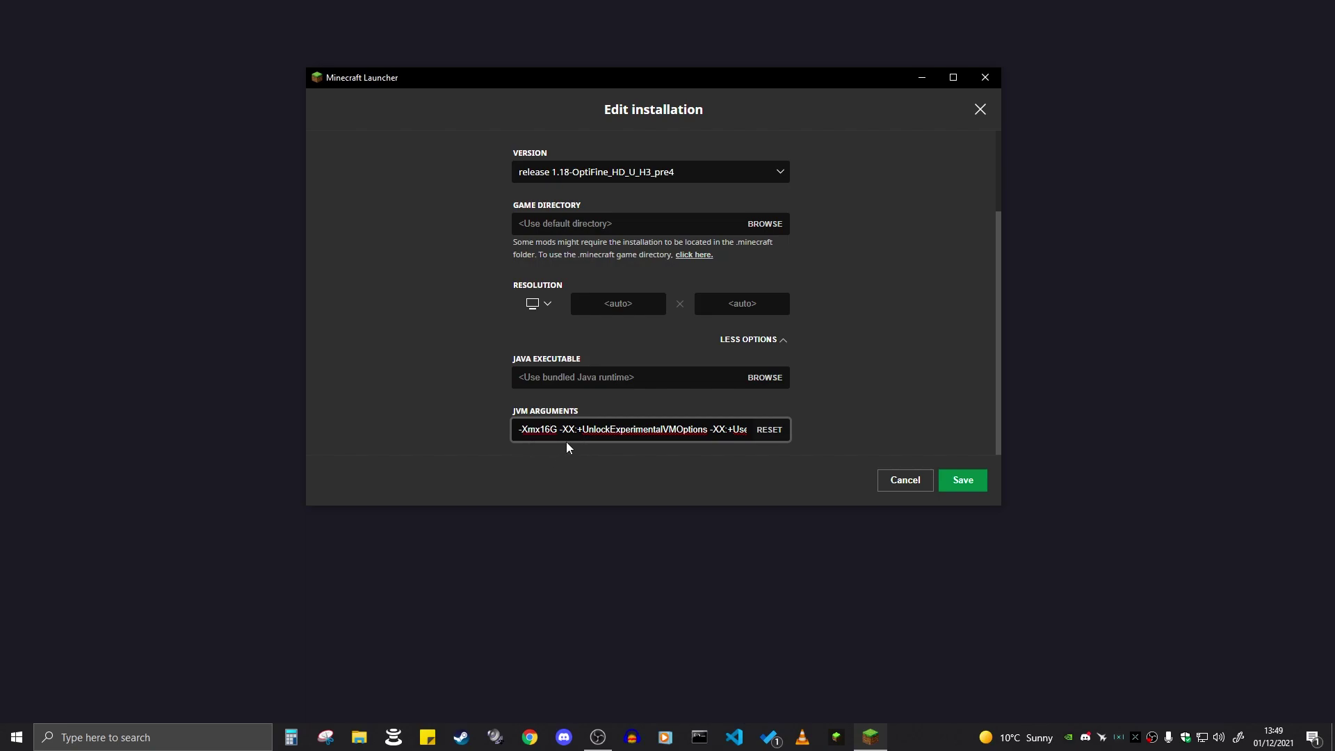
{"action": "double_click", "coordinate": [543, 429]}
{"action": "type", "text": "4"}
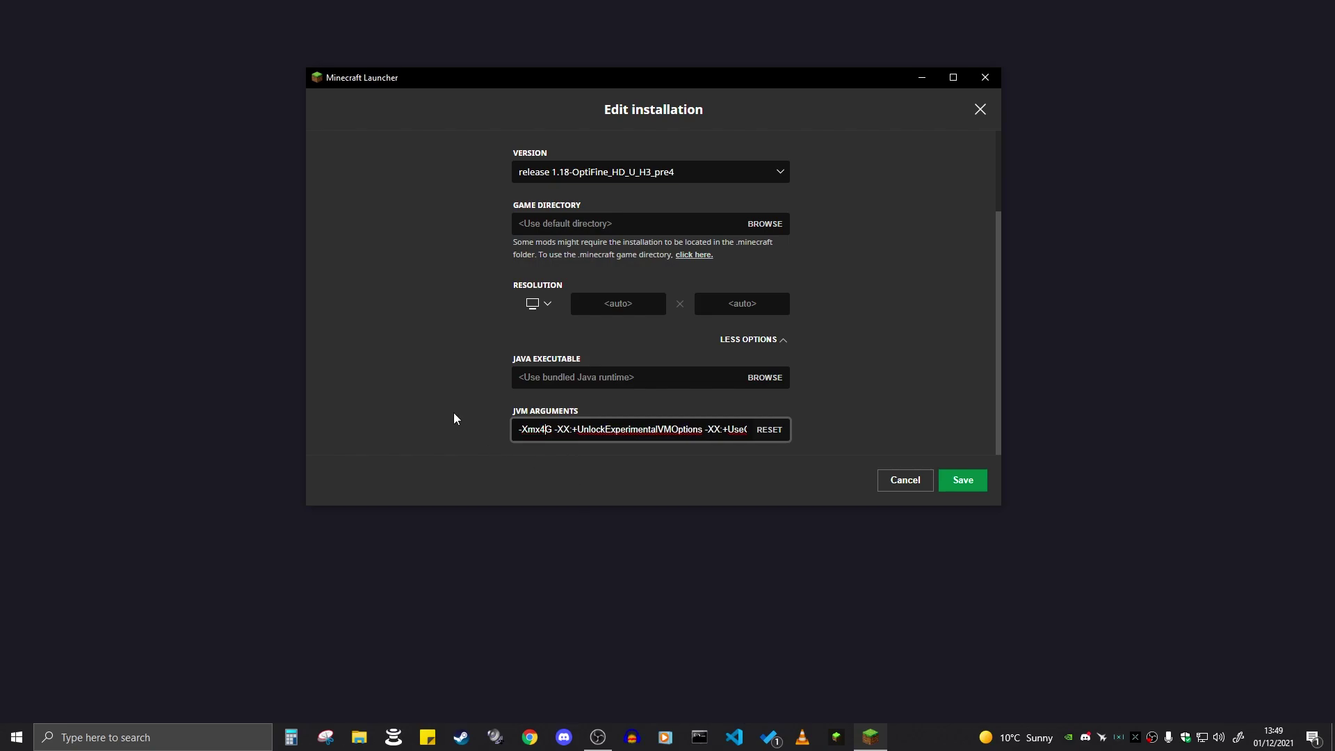
{"action": "left_click", "coordinate": [497, 403]}
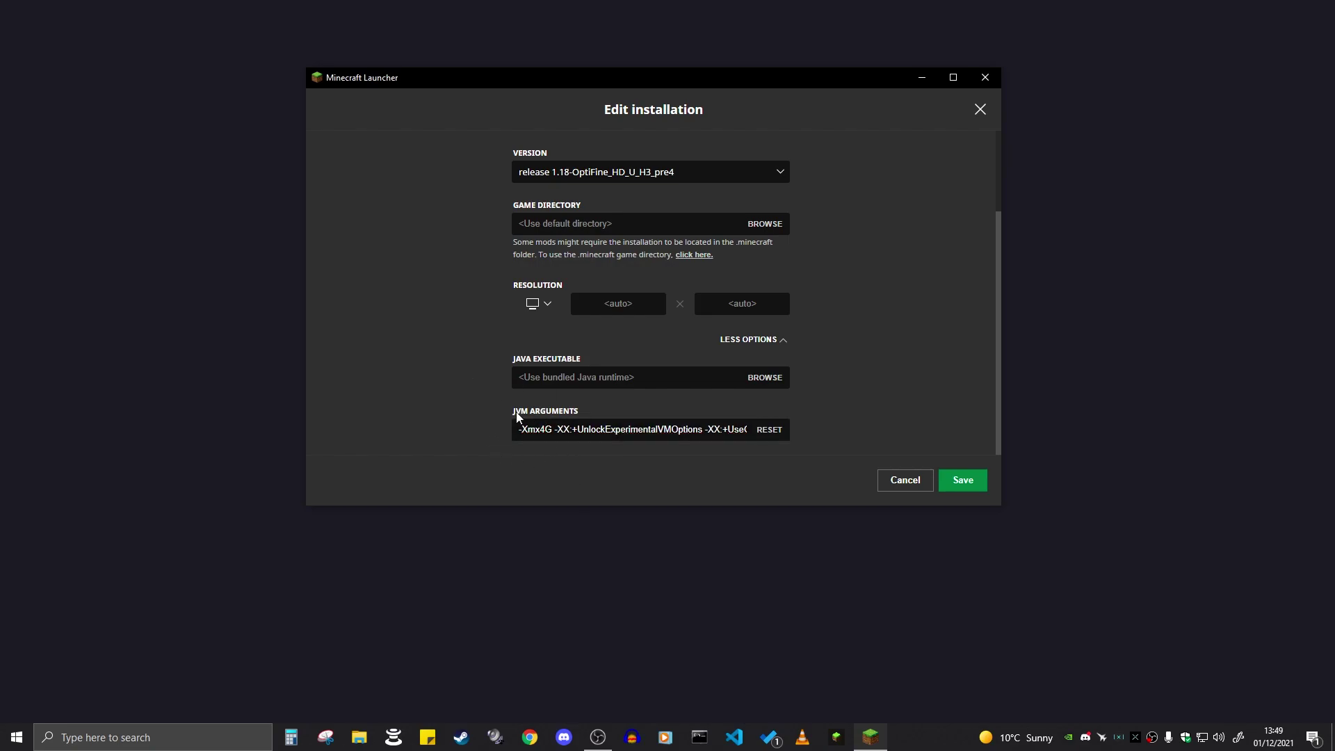
{"action": "left_click", "coordinate": [962, 480]}
{"action": "left_click", "coordinate": [454, 132]}
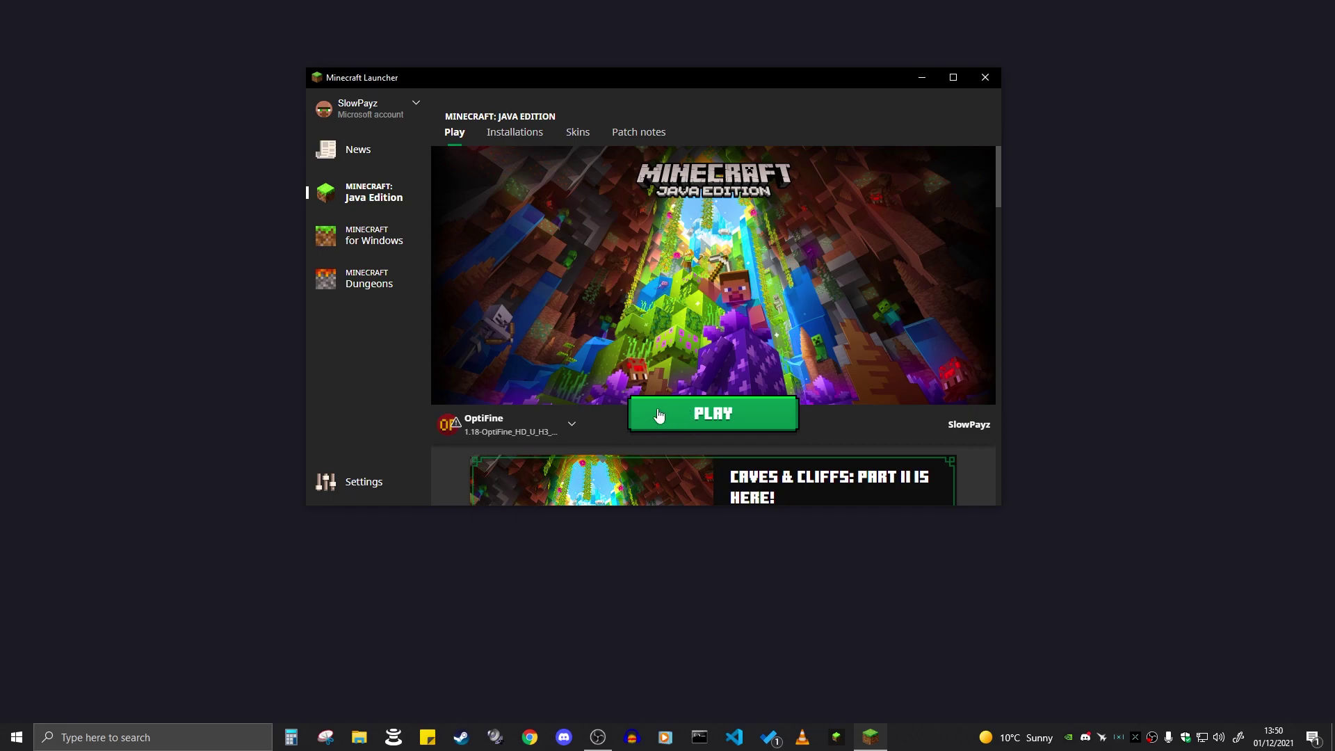
Launch Minecraft from the launcher using the OptiFine 1.18 profile.
{"action": "left_click", "coordinate": [660, 415]}
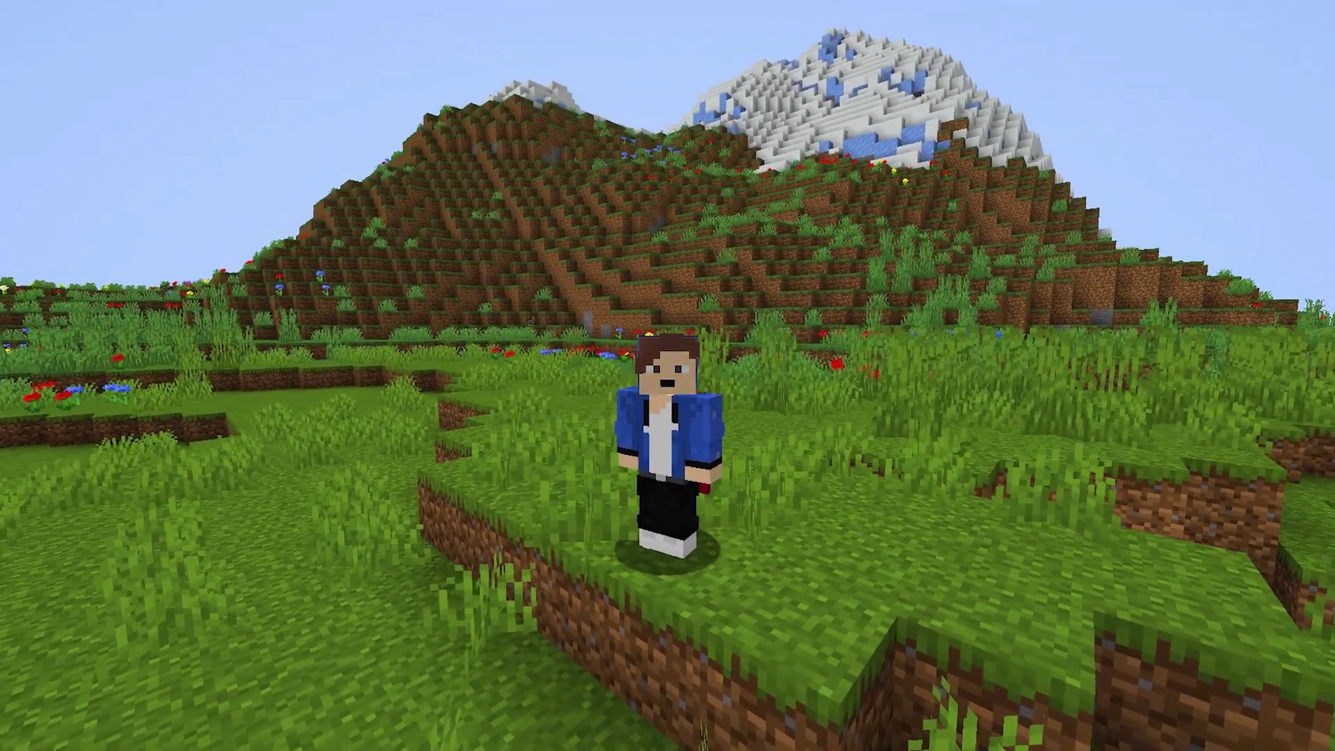